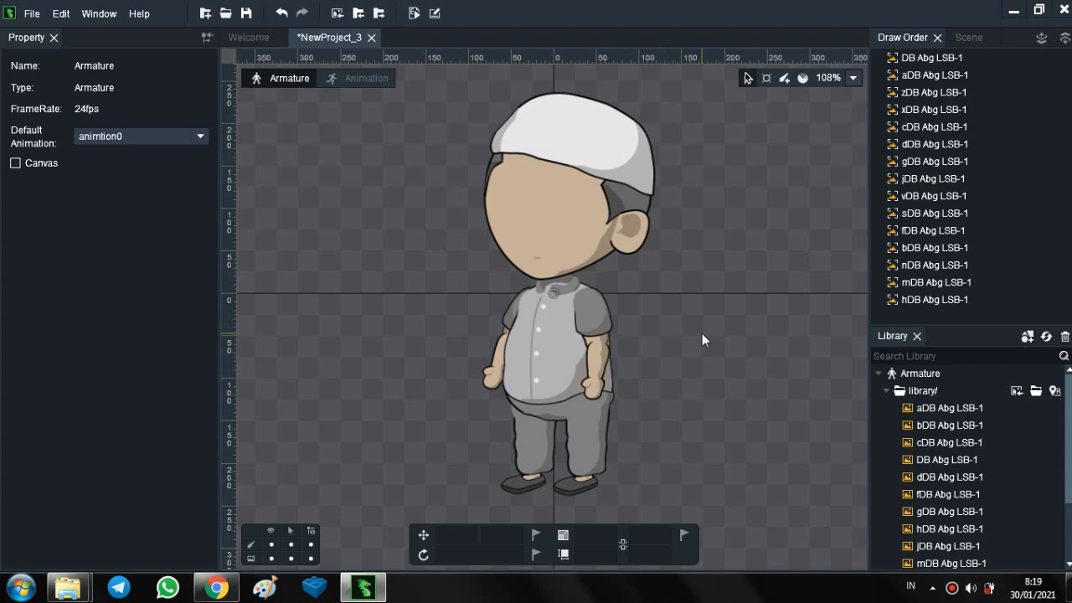
- Show the armature's scene hierarchy and select its root
left_click_drag(702, 334, 621, 328)
scroll(618, 326, "up", 4)
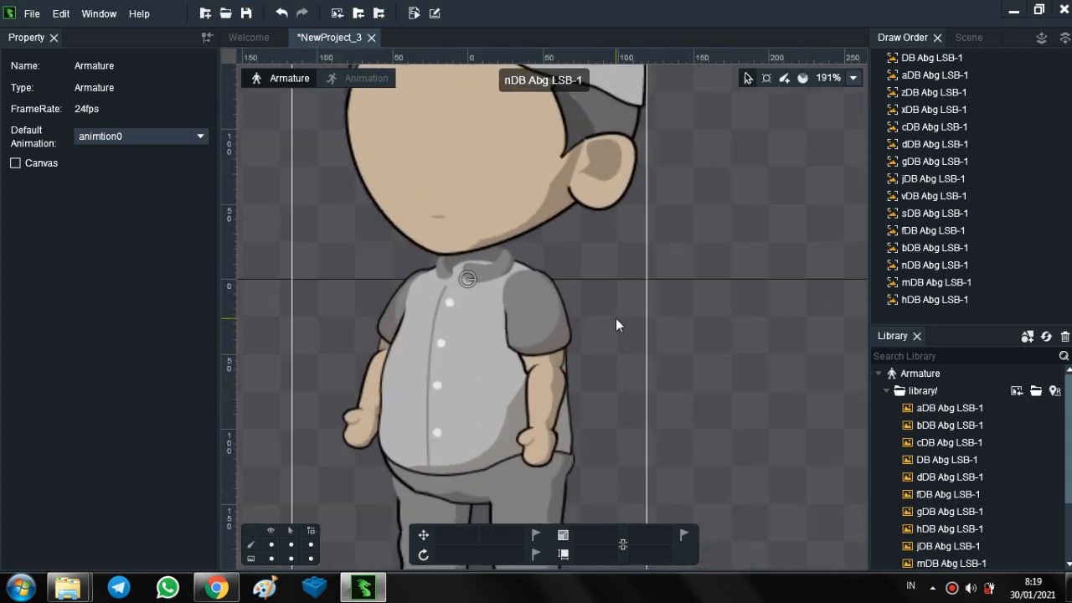
scroll(616, 325, "down", 6)
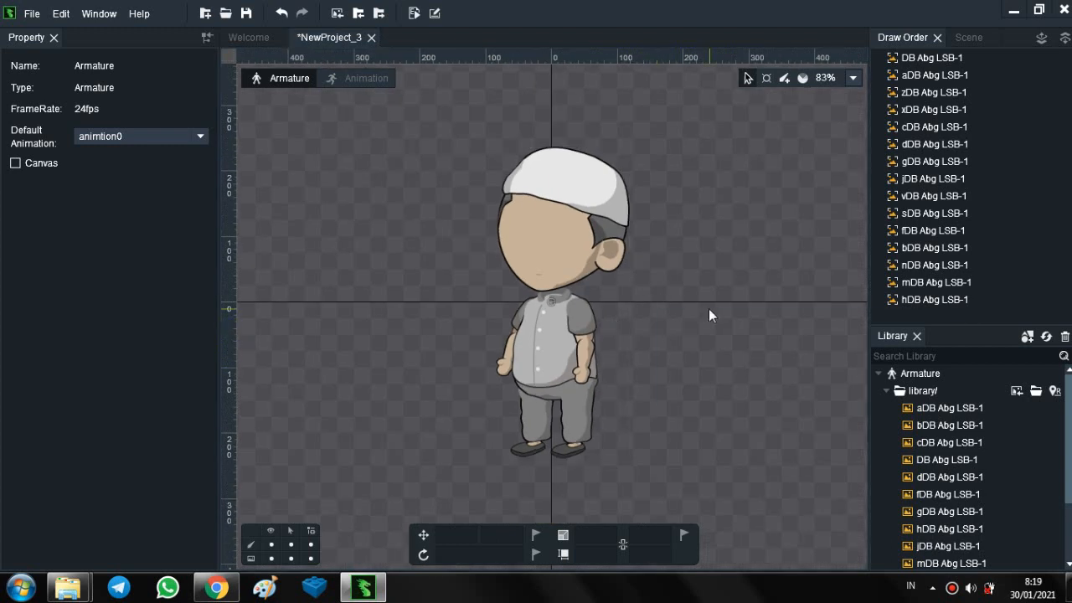
left_click_drag(699, 277, 712, 299)
scroll(663, 284, "up", 2)
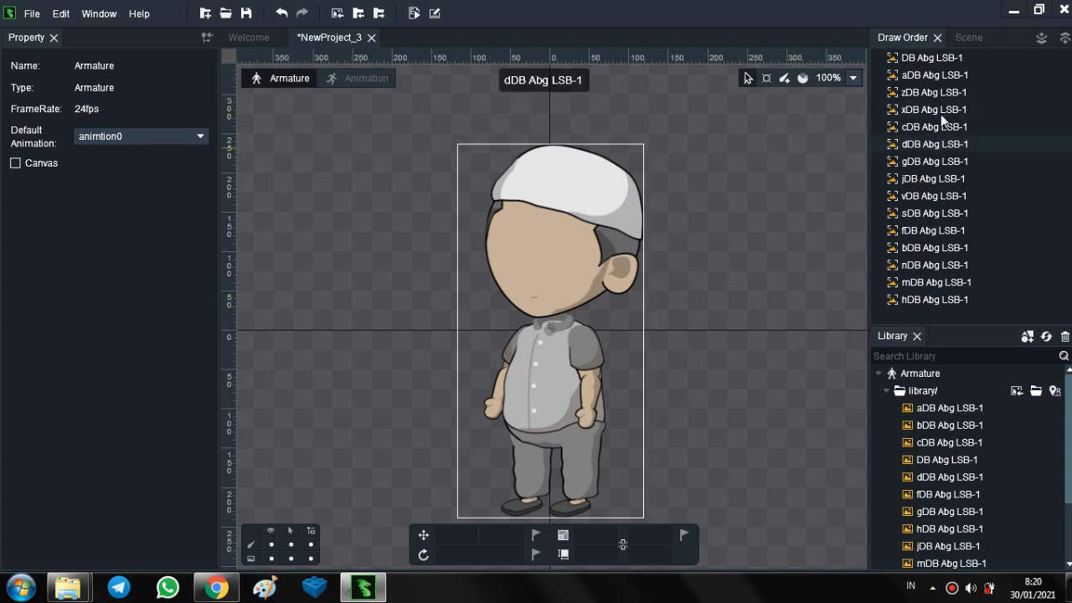
left_click(966, 38)
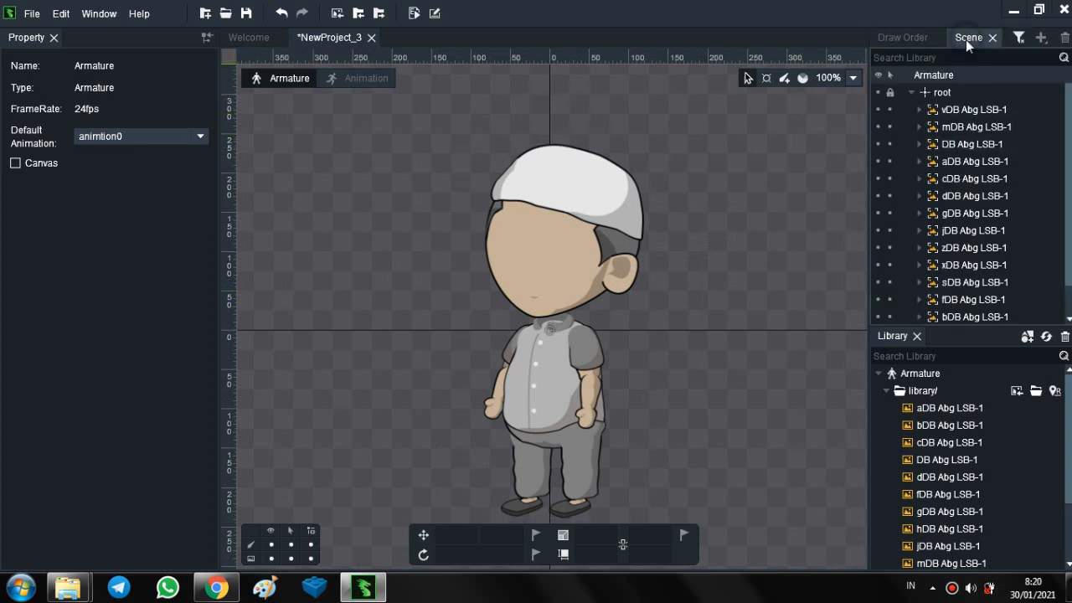
left_click(938, 94)
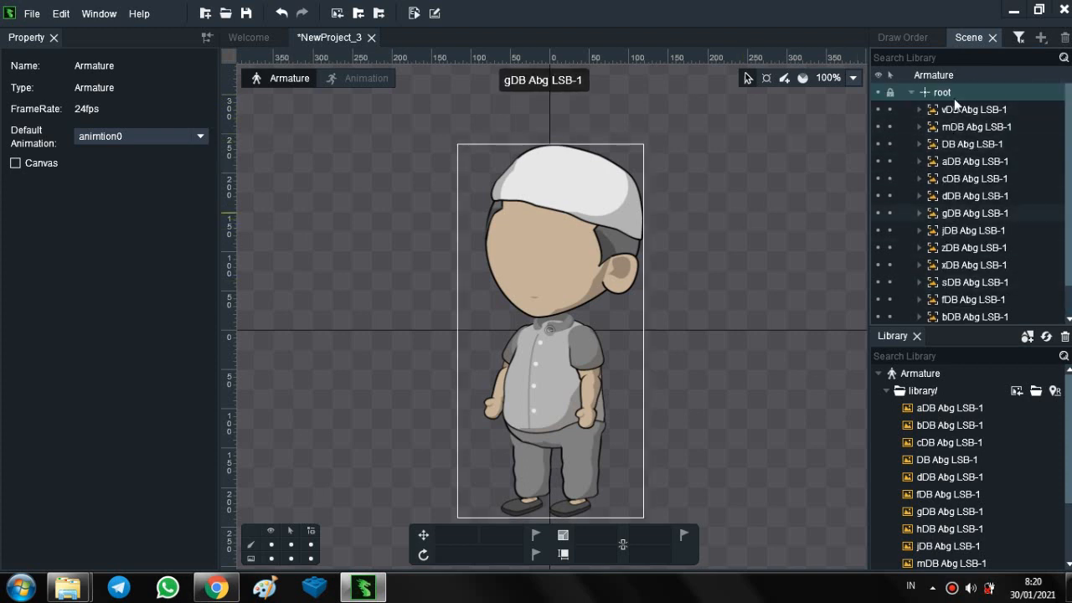
- Create a practice bone about 167 long in the empty area beside the character and rotate it to about -65 degrees
left_click(784, 79)
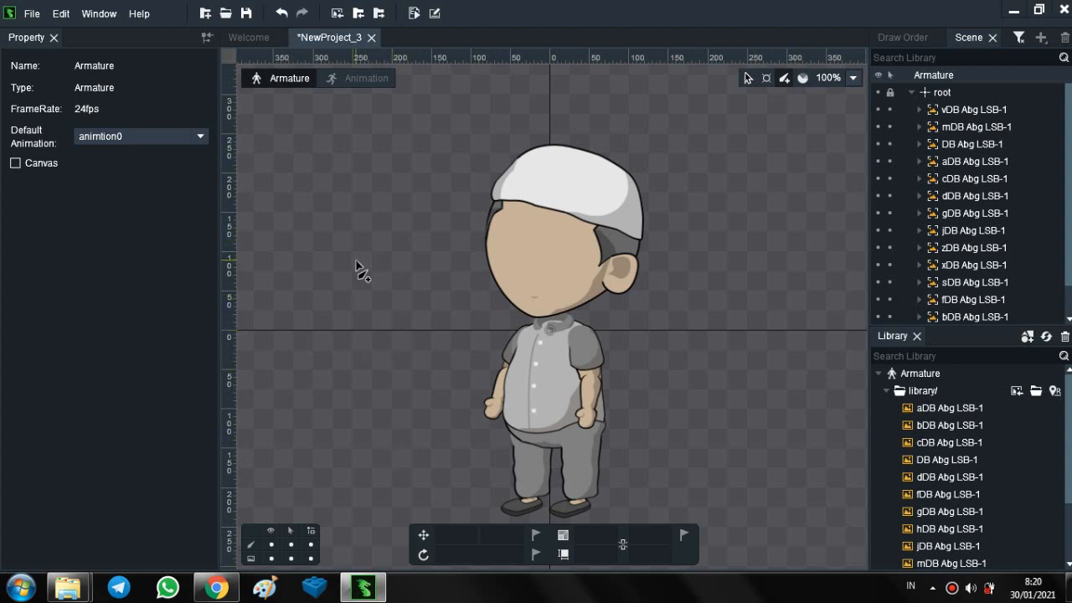
left_click_drag(364, 322, 379, 192)
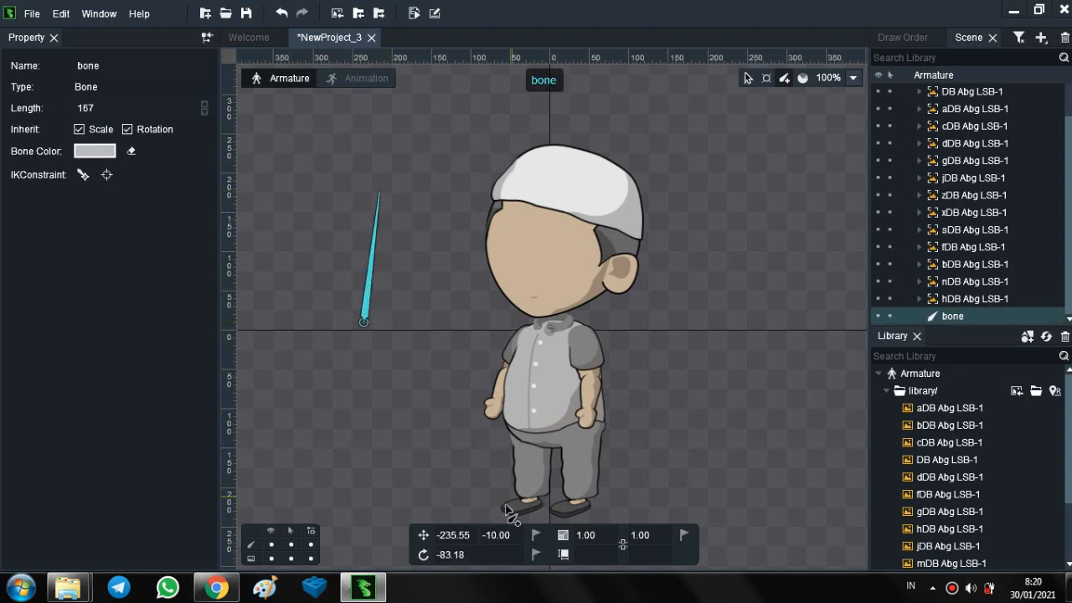
left_click(425, 555)
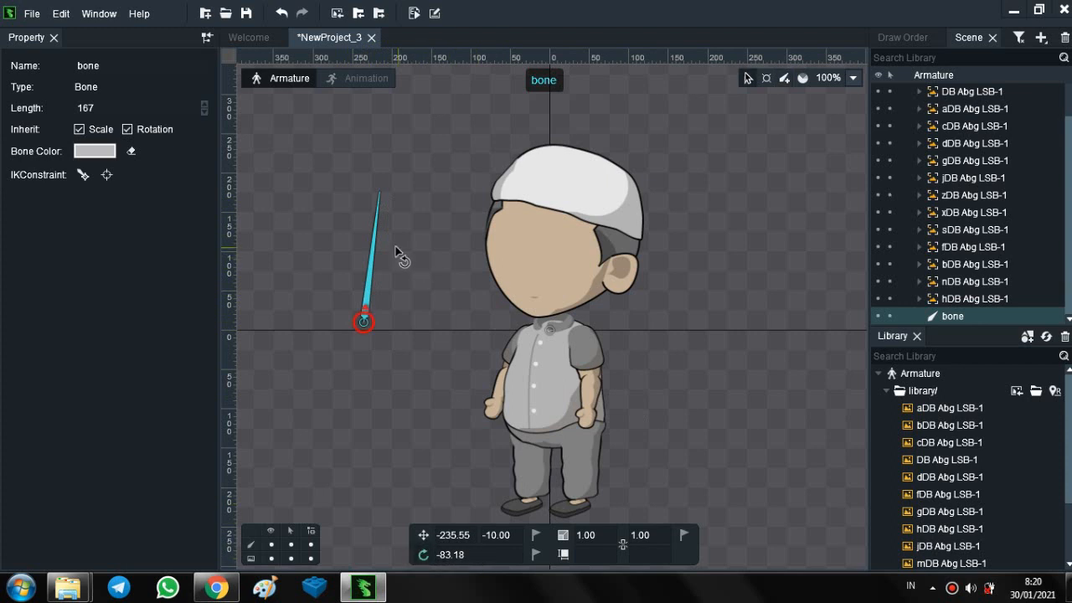
left_click_drag(376, 246, 400, 266)
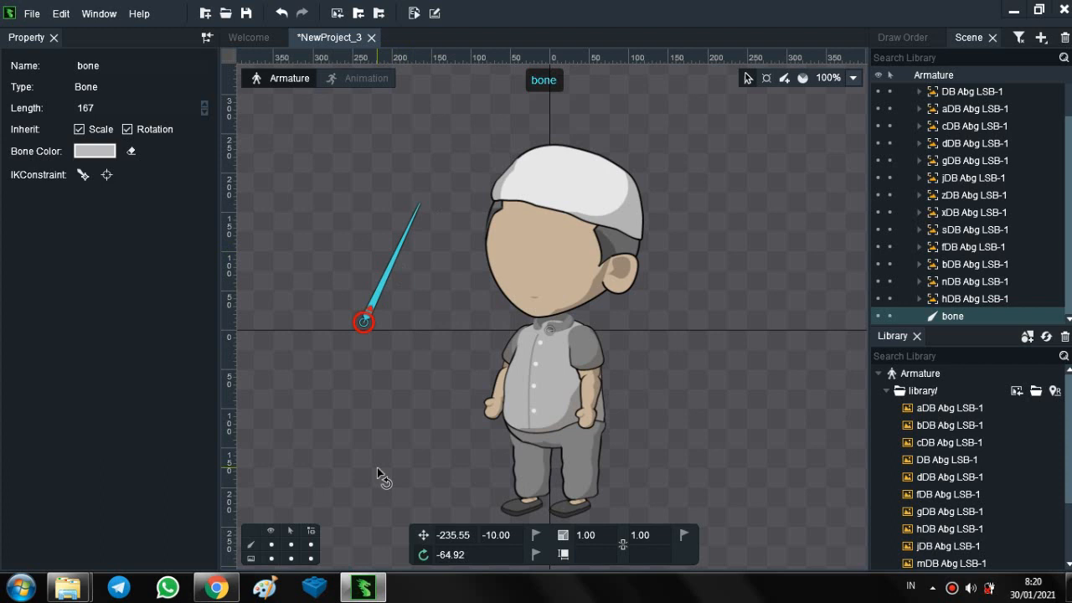
- Chain two child bones about 207 and 179 long onto the practice bone's tip, and rotate the bones to test the parent-child links
left_click(783, 78)
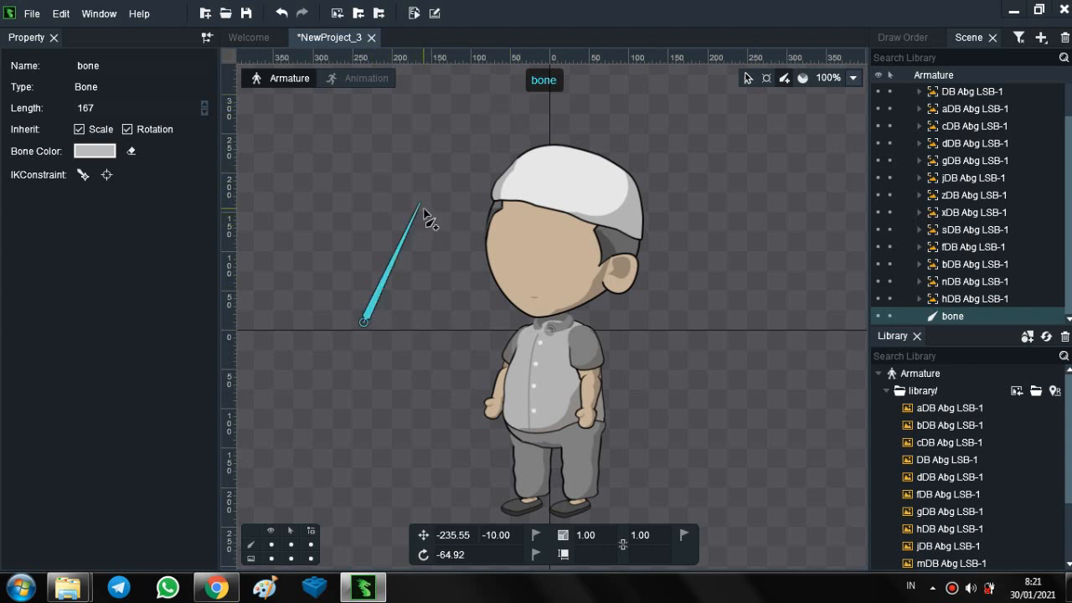
mouse_move(420, 205)
left_mouse_down()
mouse_move(554, 116)
mouse_move(695, 125)
left_mouse_up()
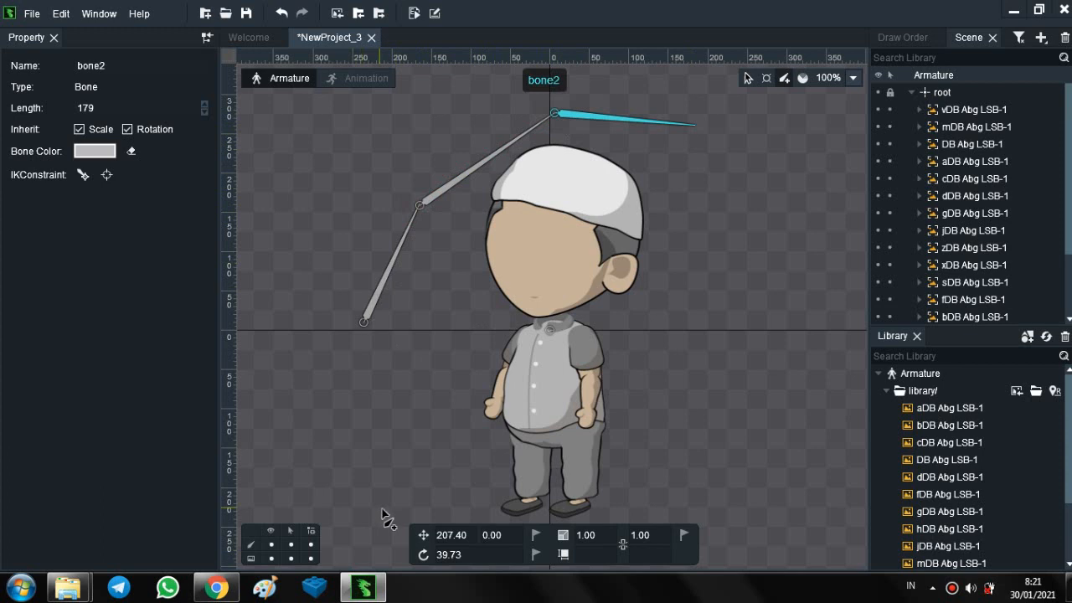
left_click(424, 555)
left_click(390, 281)
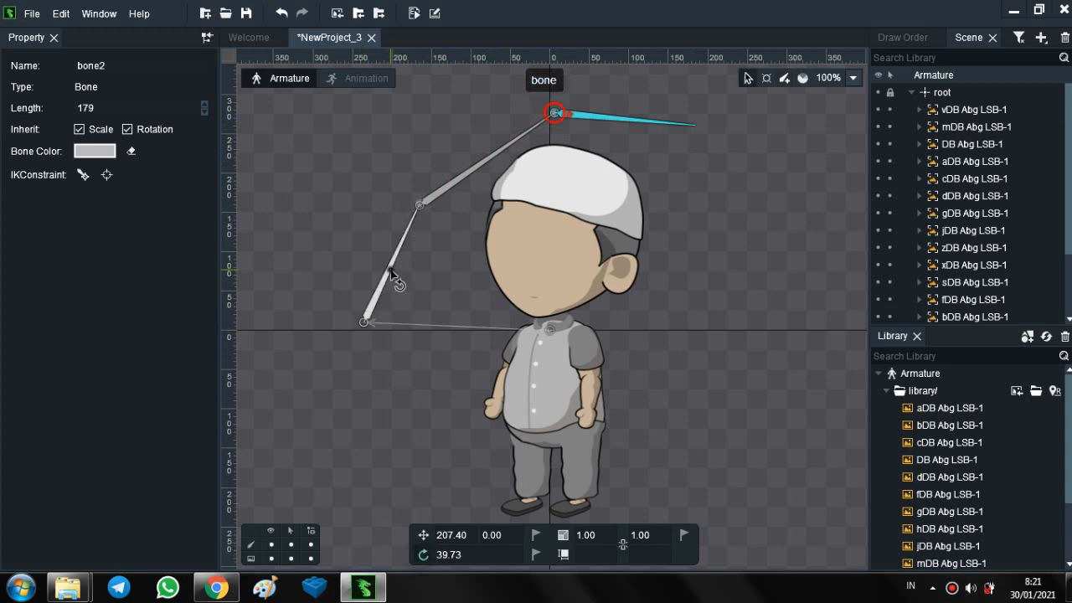
mouse_move(390, 267)
left_mouse_down()
mouse_move(407, 277)
mouse_move(390, 262)
left_mouse_up()
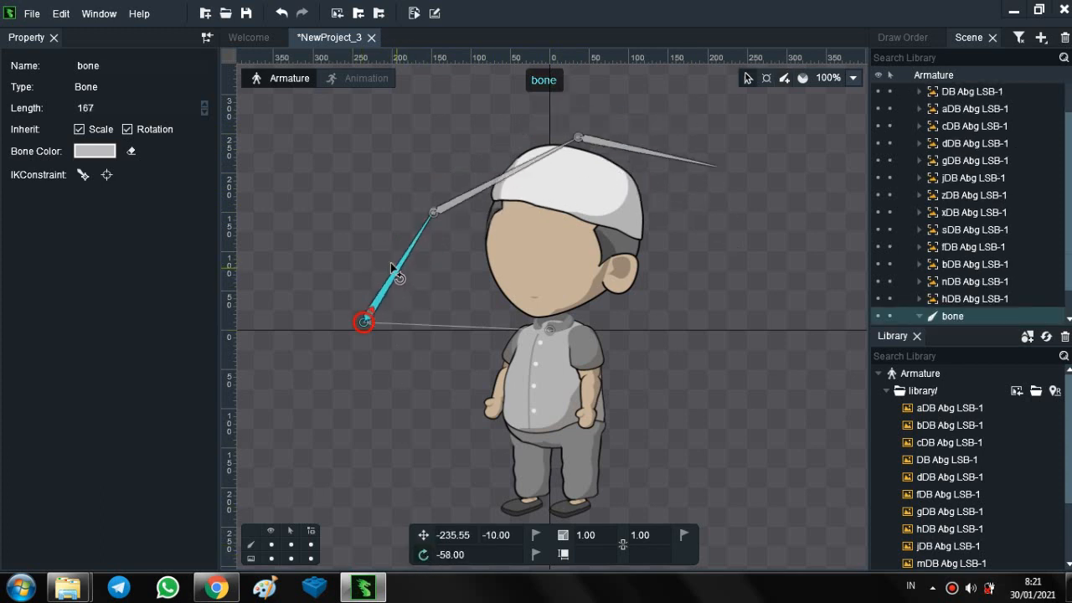
left_click(462, 202)
left_click_drag(462, 202, 510, 151)
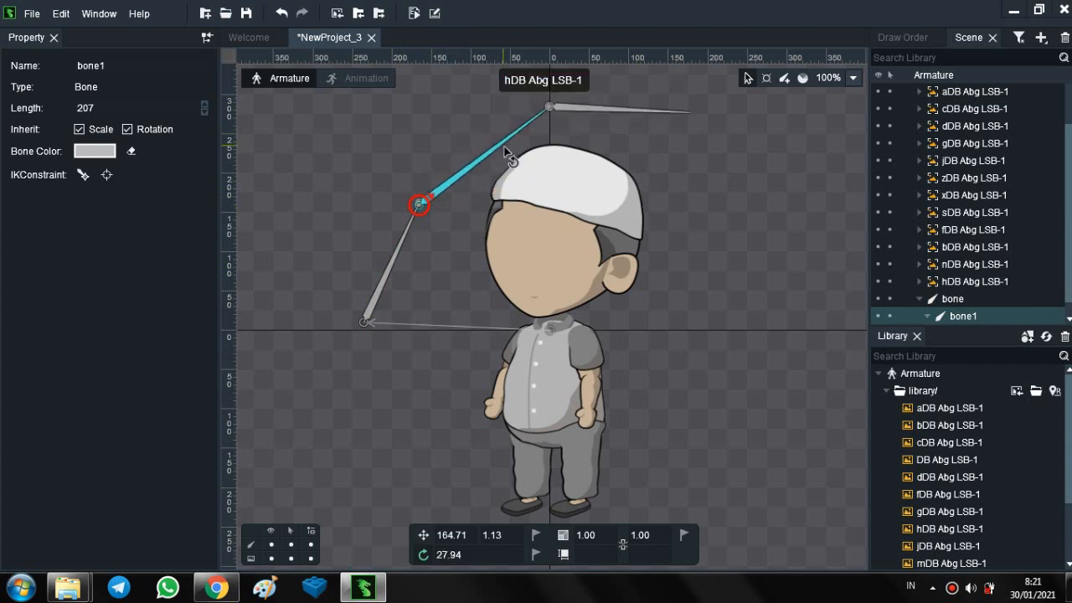
left_click(618, 108)
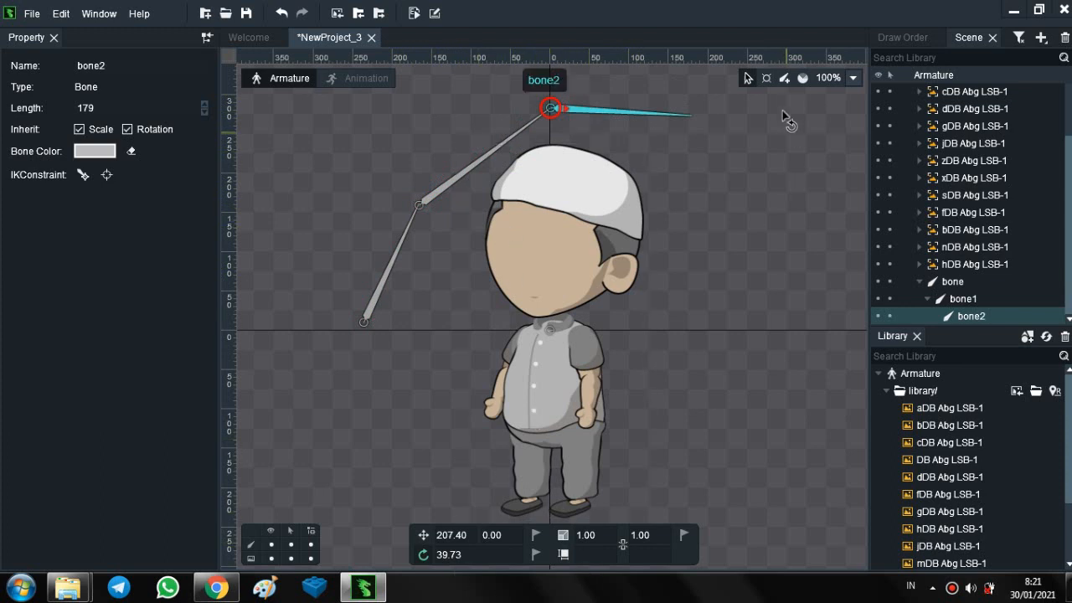
- Create a branch of two connected bones, about 125 and 145 long, as children of bone1
left_click(450, 193)
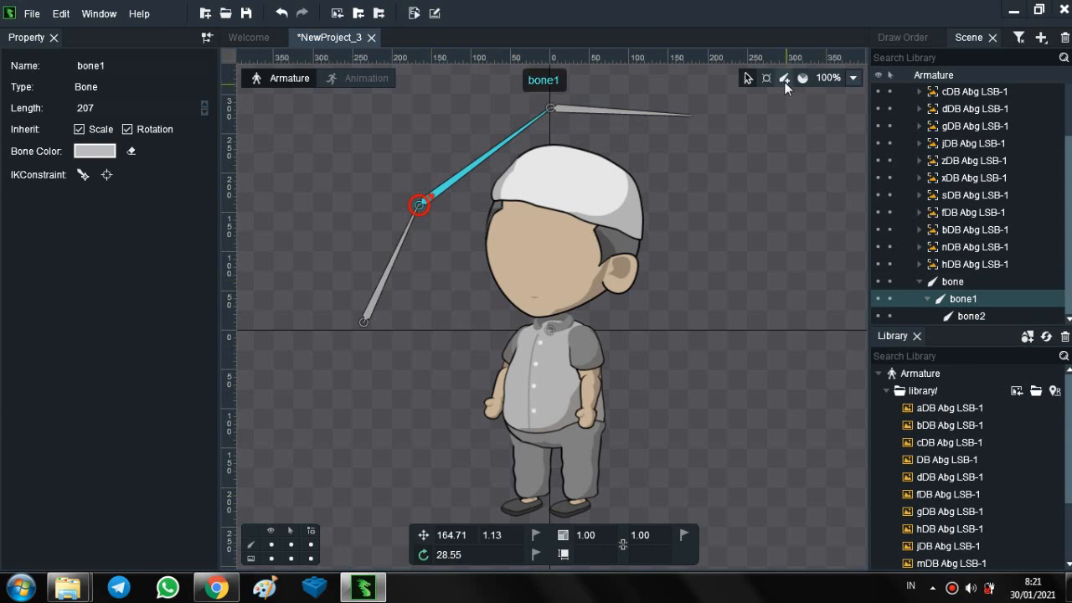
left_click(785, 79)
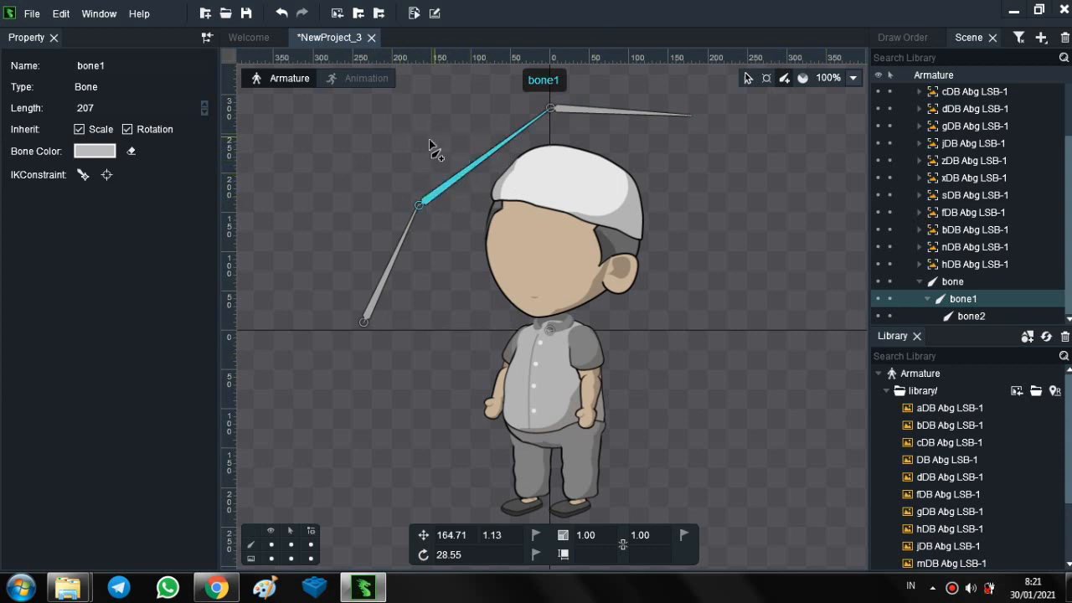
left_click_drag(437, 117, 309, 260)
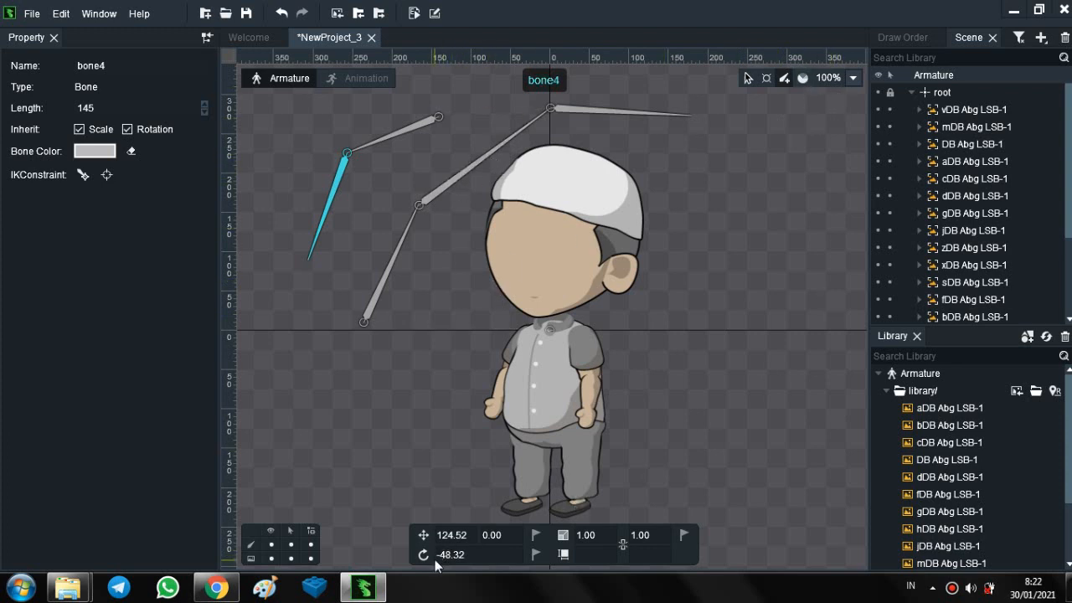
- Rotate bones in the main chain and in the new branch to test how children follow their parents
left_click(668, 107)
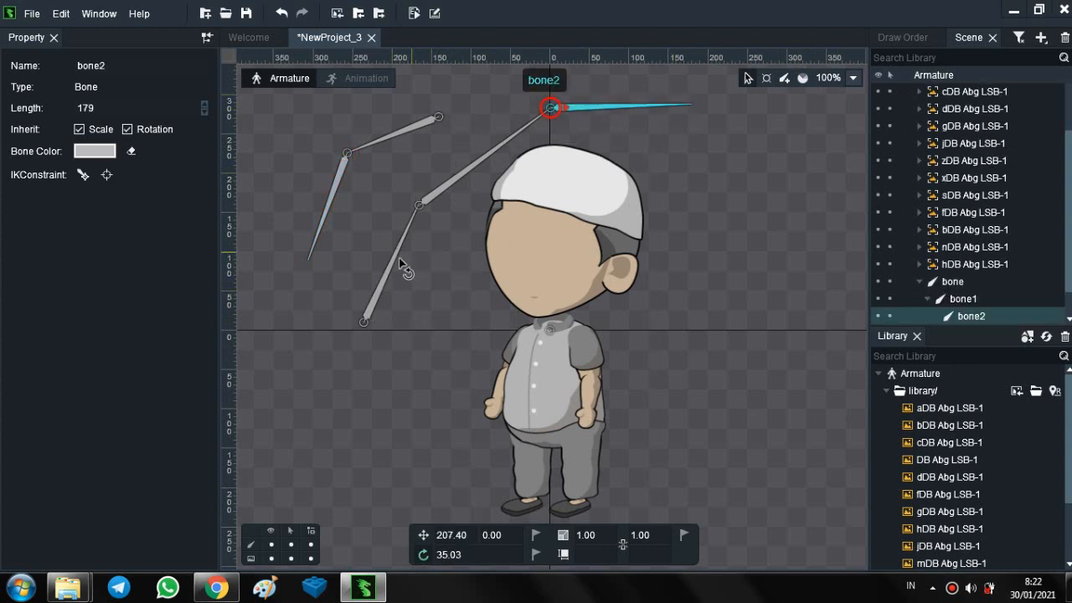
left_click_drag(401, 263, 404, 228)
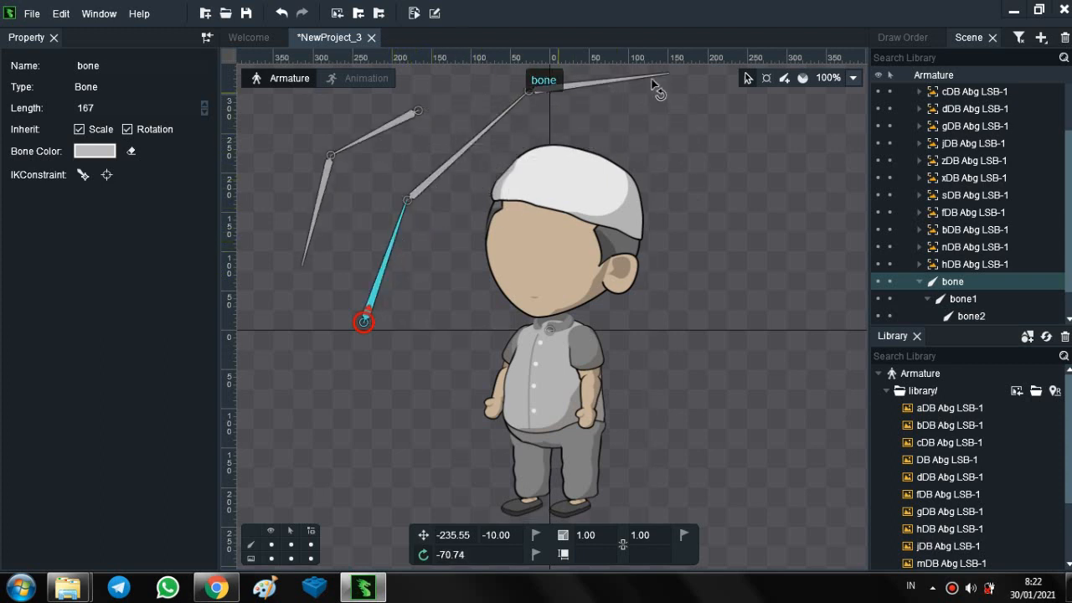
left_click(471, 148)
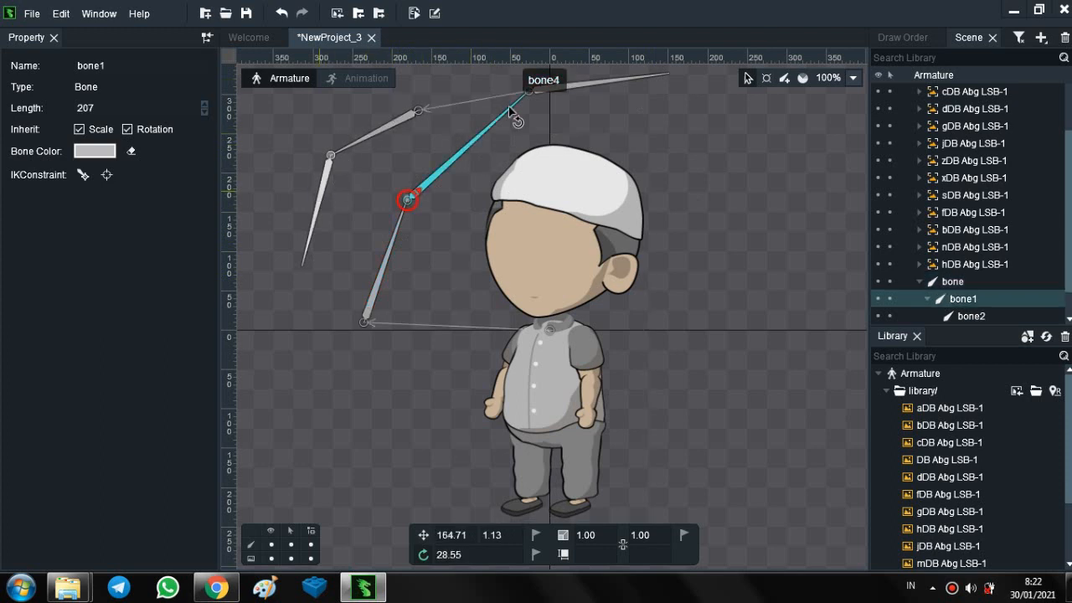
mouse_move(482, 138)
left_mouse_down()
mouse_move(510, 194)
mouse_move(490, 148)
left_mouse_up()
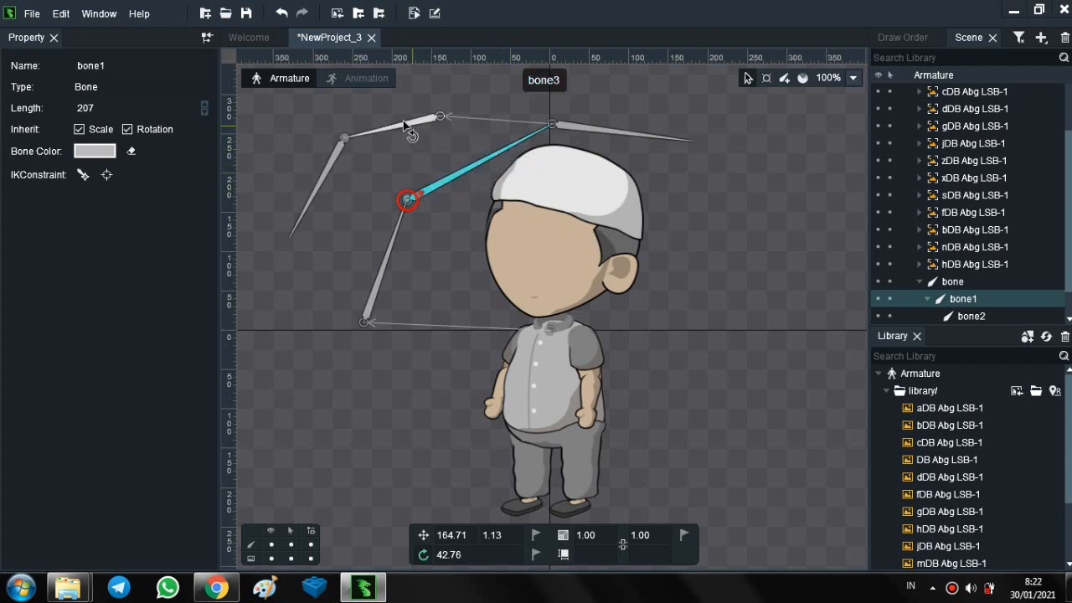
left_click_drag(408, 127, 334, 191)
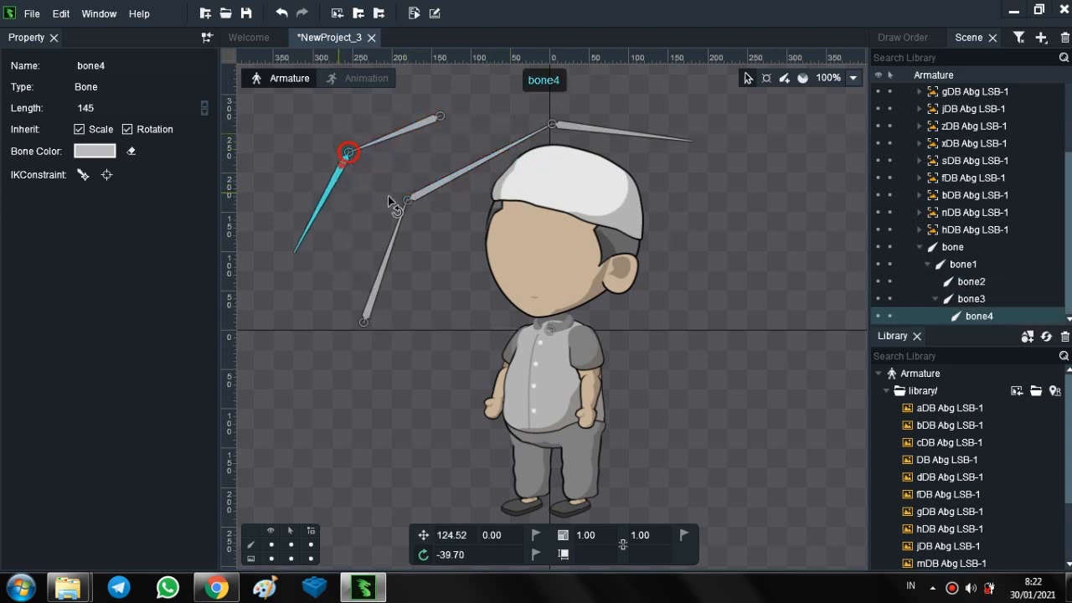
- Undo all the practice bones and their rotations until only the character's image slots remain under the root
left_click(282, 14)
left_click(283, 14)
left_click(283, 13)
left_click(283, 14)
left_click(283, 14)
left_click(283, 14)
left_click(283, 13)
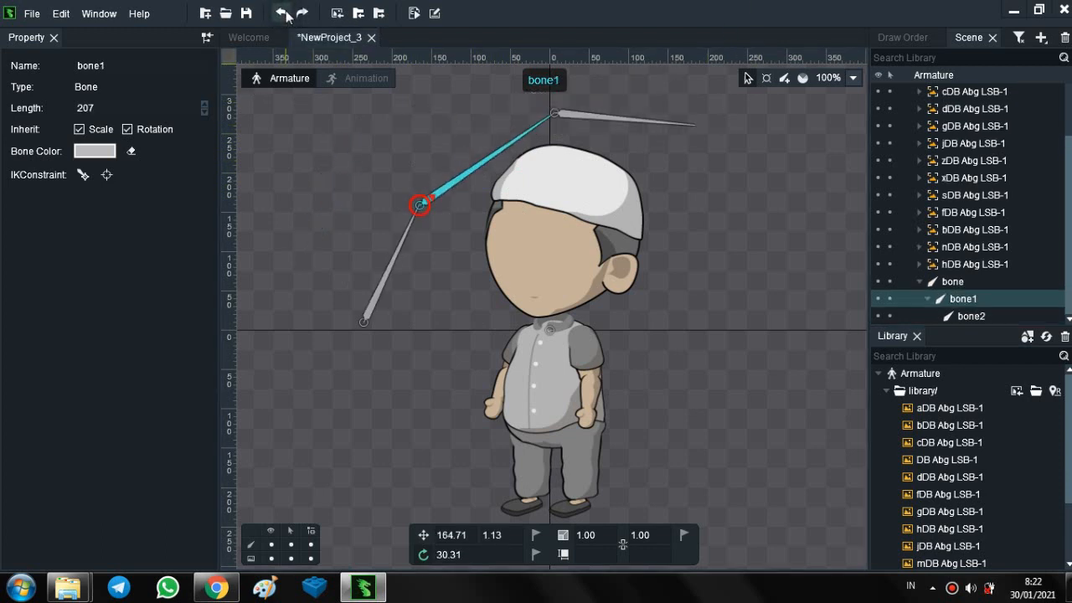
left_click(283, 14)
left_click(283, 13)
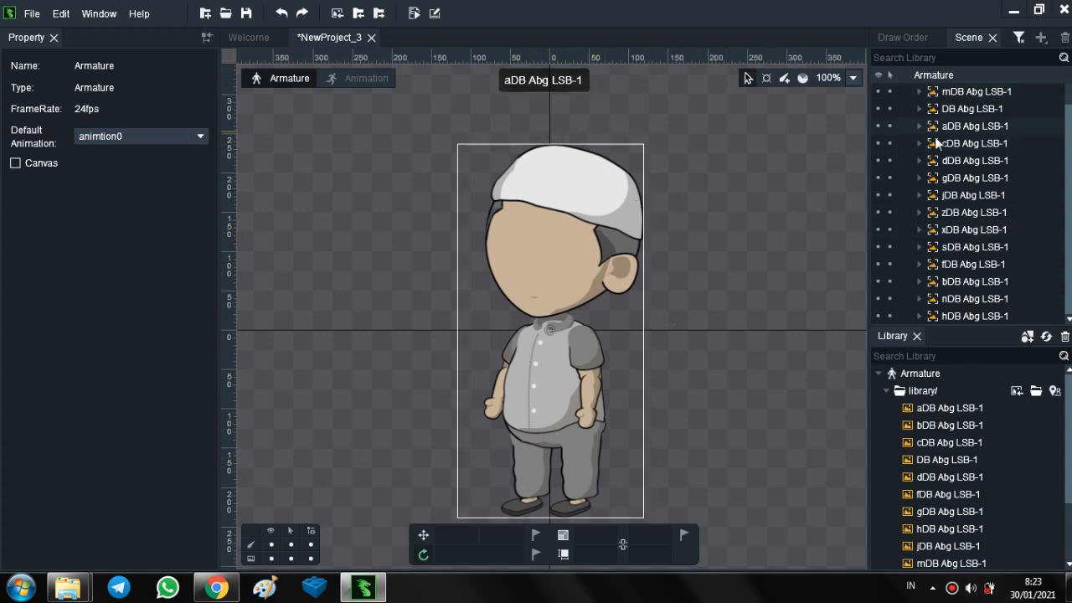
- Examine the root and the vDB Abg LSB-1 and fDB Abg LSB-1 slots in the scene hierarchy
scroll(921, 108, "up", 1)
left_click(944, 93)
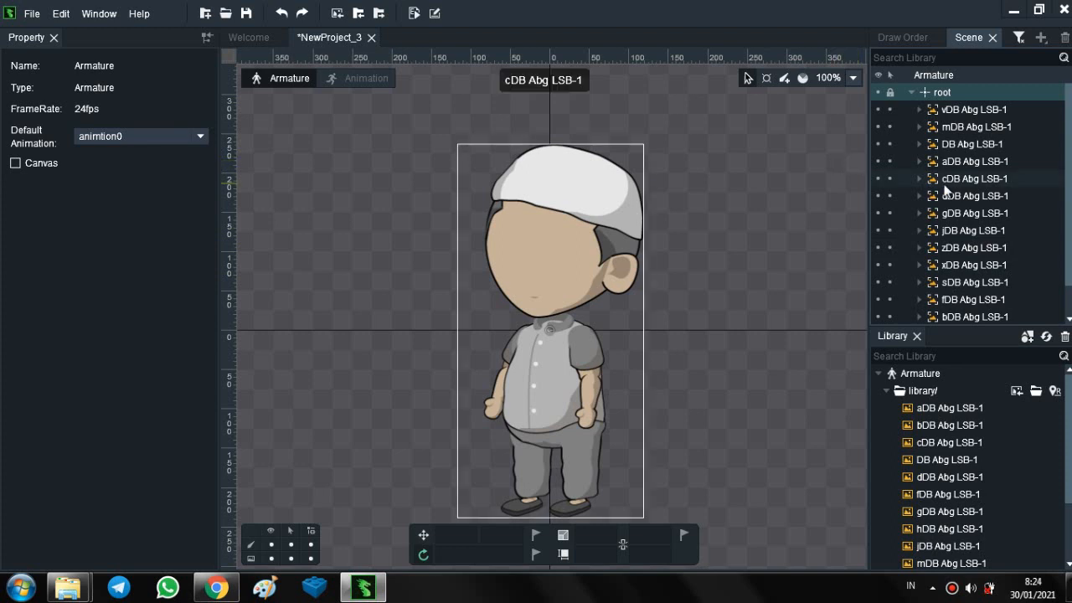
mouse_move(943, 183)
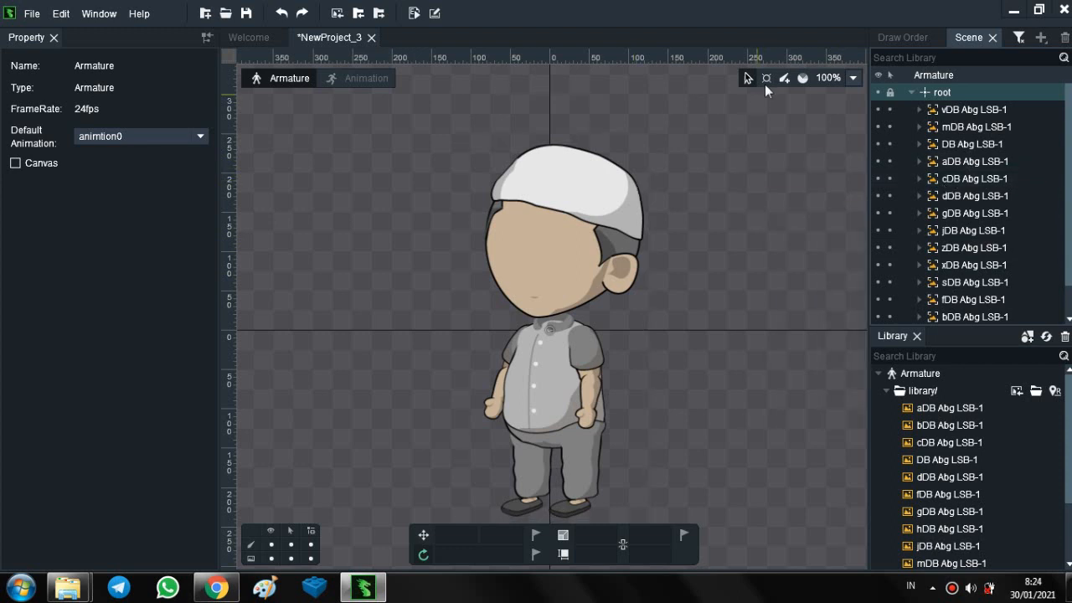
left_click(977, 117)
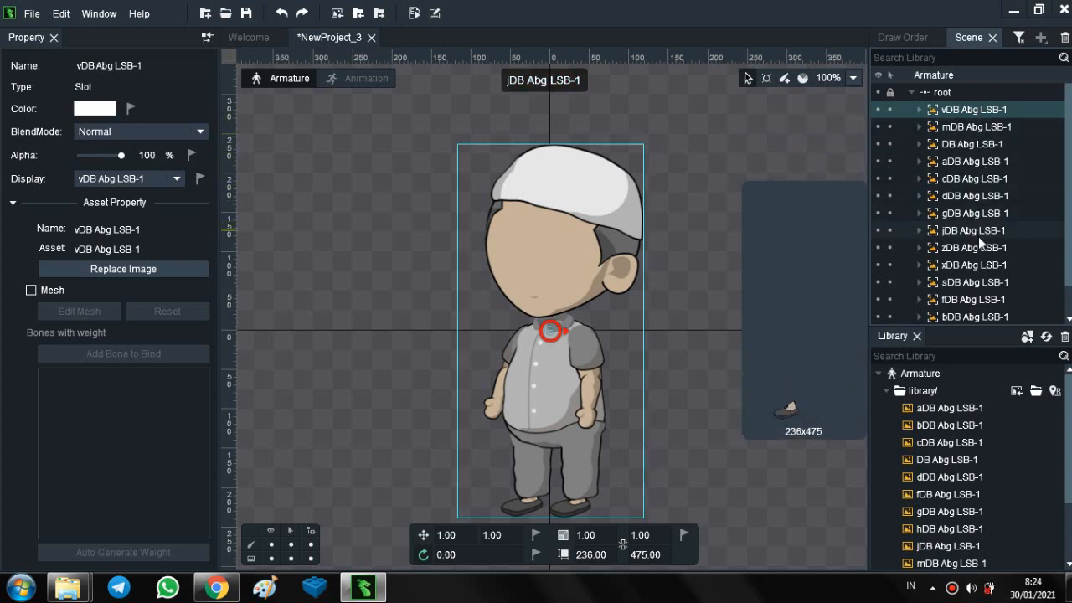
left_click(964, 303)
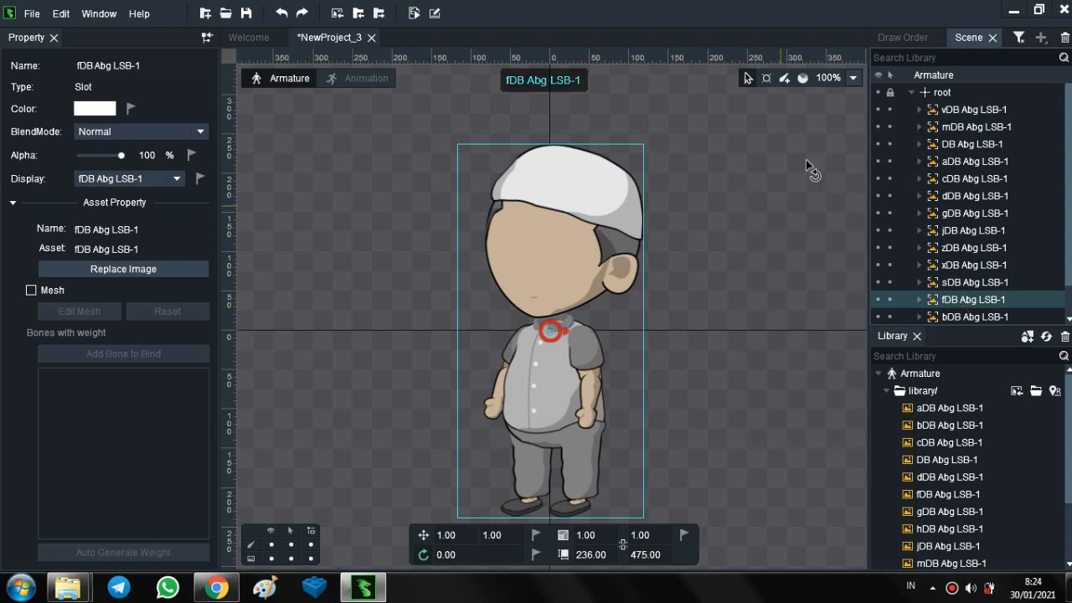
- Try a hip bone about 29 long bound to nDB Abg LSB-1 with a torso bone about 160 long, and undo both
left_click(785, 81)
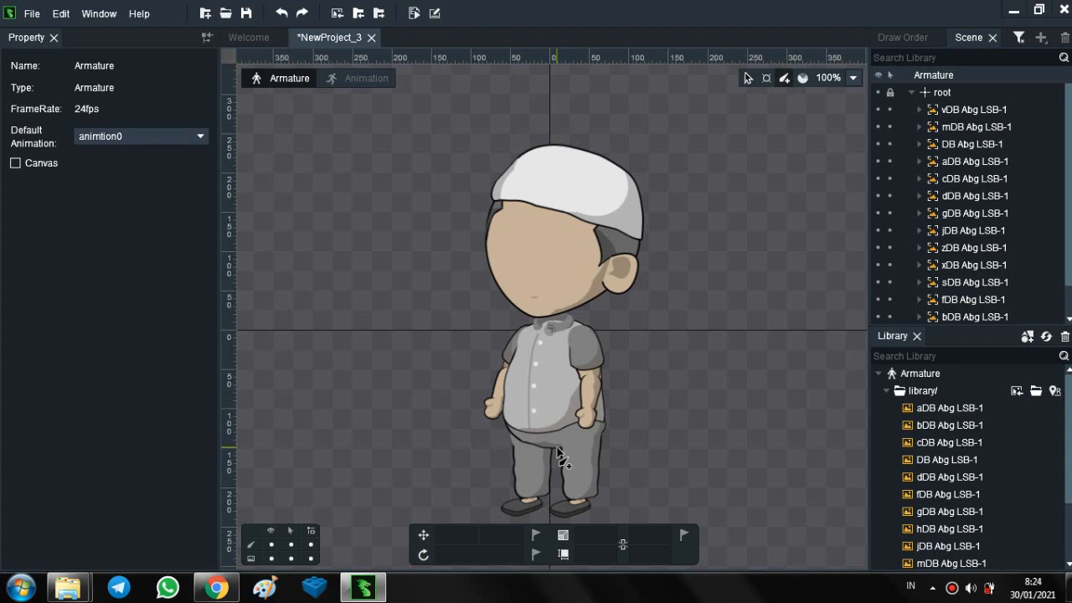
mouse_move(557, 447)
left_mouse_down()
mouse_move(558, 423)
mouse_move(553, 415)
mouse_move(543, 424)
mouse_move(560, 456)
mouse_move(545, 418)
mouse_move(548, 430)
mouse_move(622, 395)
mouse_move(710, 327)
mouse_move(440, 287)
mouse_move(472, 412)
mouse_move(616, 399)
mouse_move(520, 444)
mouse_move(553, 441)
mouse_move(540, 423)
mouse_move(552, 420)
mouse_move(546, 425)
left_mouse_up()
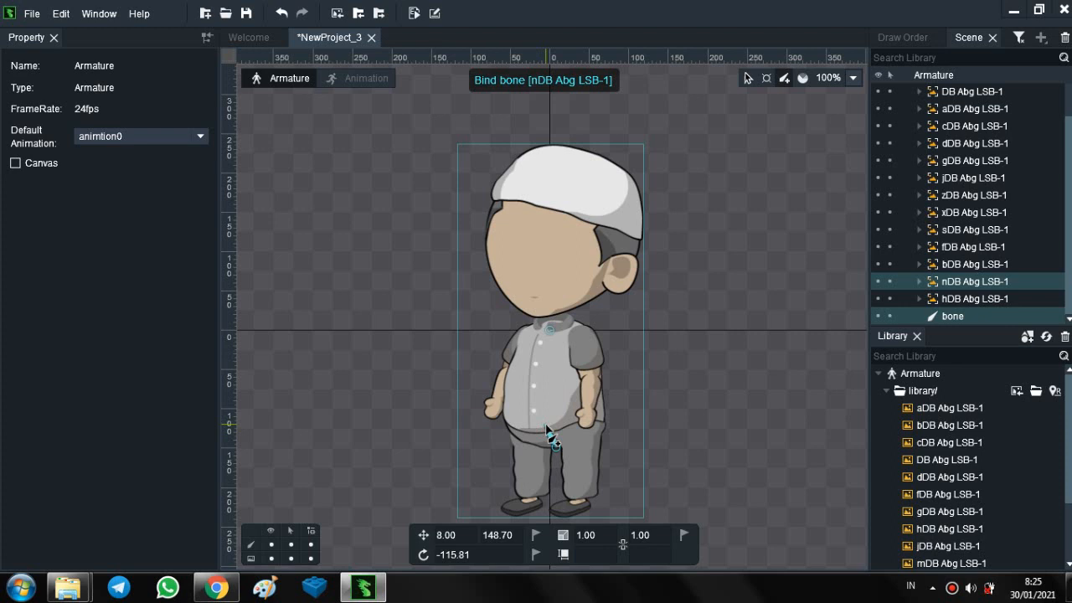
left_click_drag(546, 426, 550, 425)
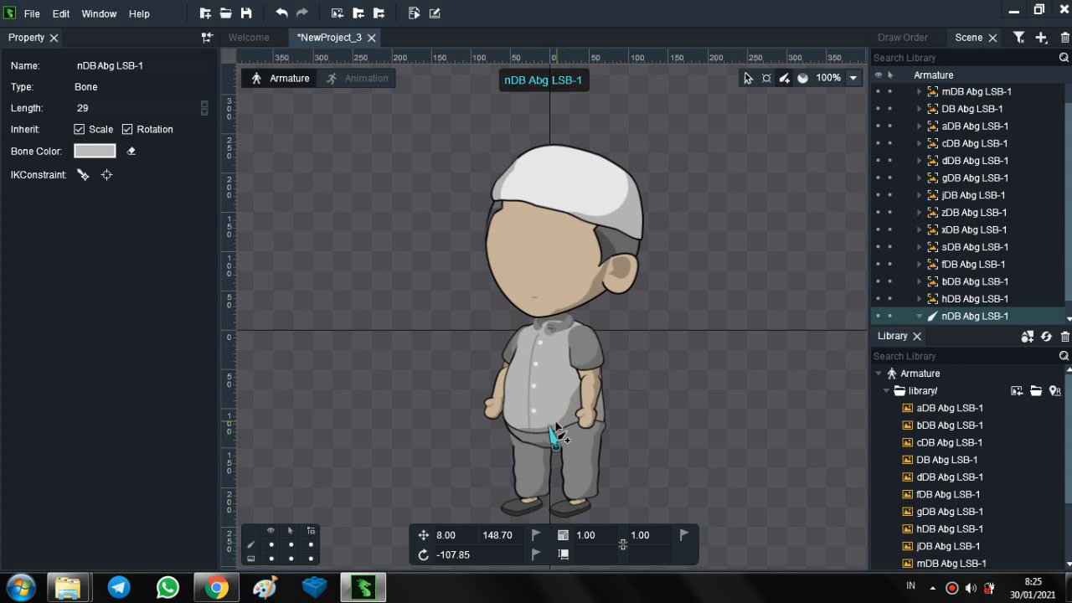
left_click_drag(553, 425, 553, 302)
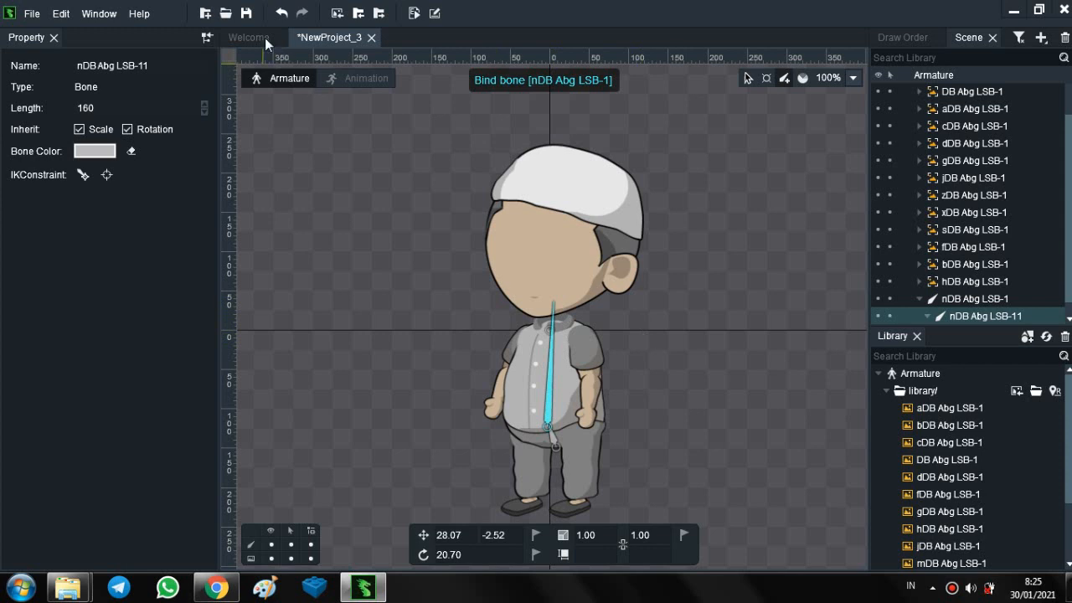
left_click(282, 13)
left_click(281, 14)
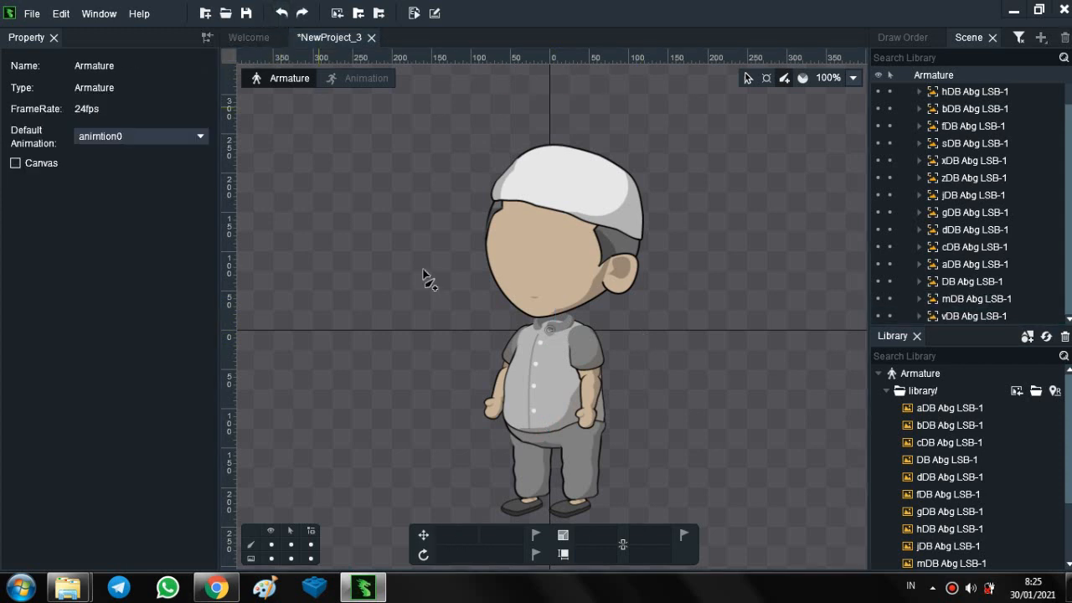
- Create an upright hip bone about 38 long from the crotch to the waist, bound to the nDB Abg LSB-1 slot
left_click(555, 449)
left_click_drag(554, 449, 555, 423)
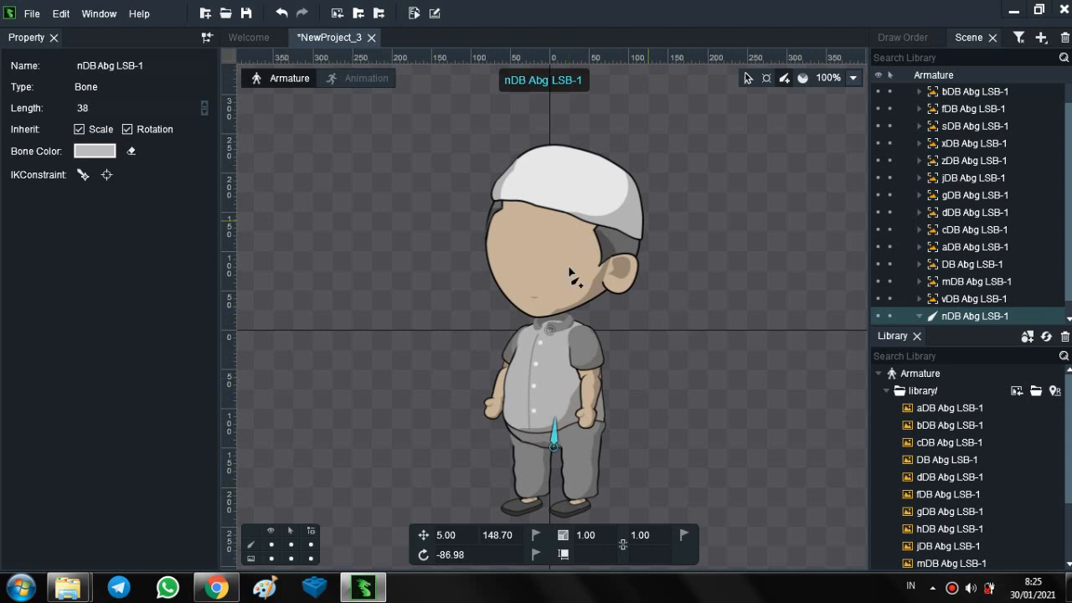
- Try a torso bone about 159 long from the waist to the neck with a head bone about 233 long
left_click_drag(540, 434, 551, 352)
left_click_drag(544, 338, 552, 311)
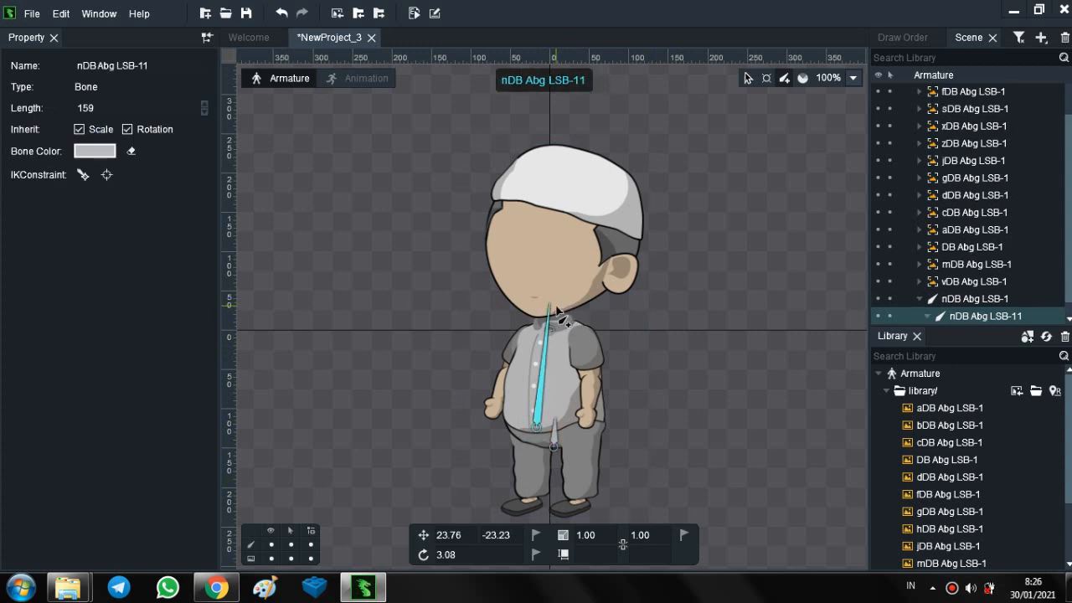
left_click_drag(557, 310, 600, 126)
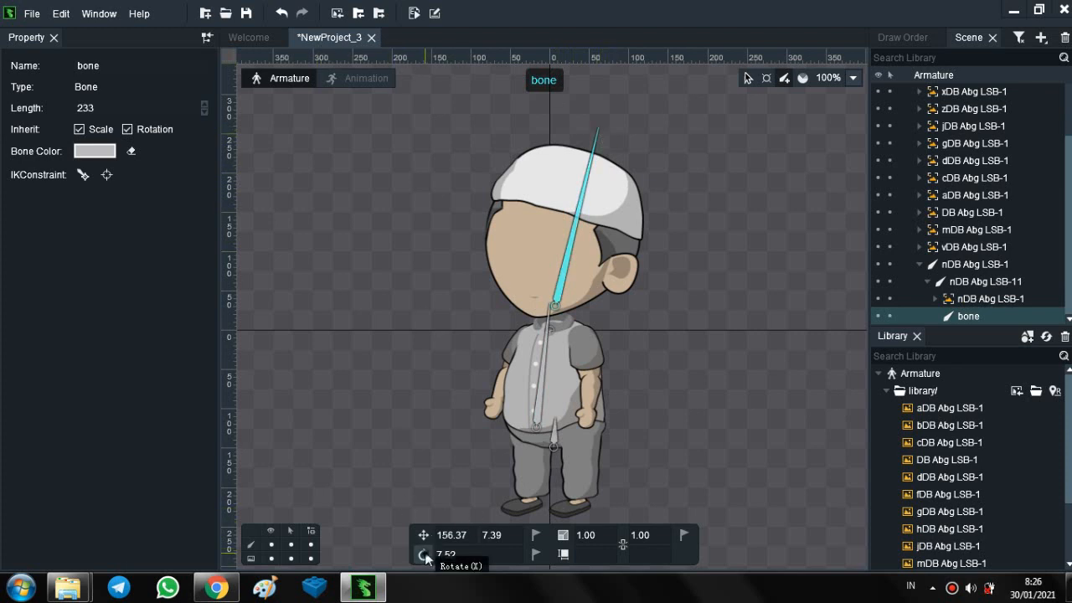
- Test the chain by rotating the hip bone to about -140.38°, and undo the rotation and all the bones
left_click(554, 429)
left_click_drag(554, 429, 506, 419)
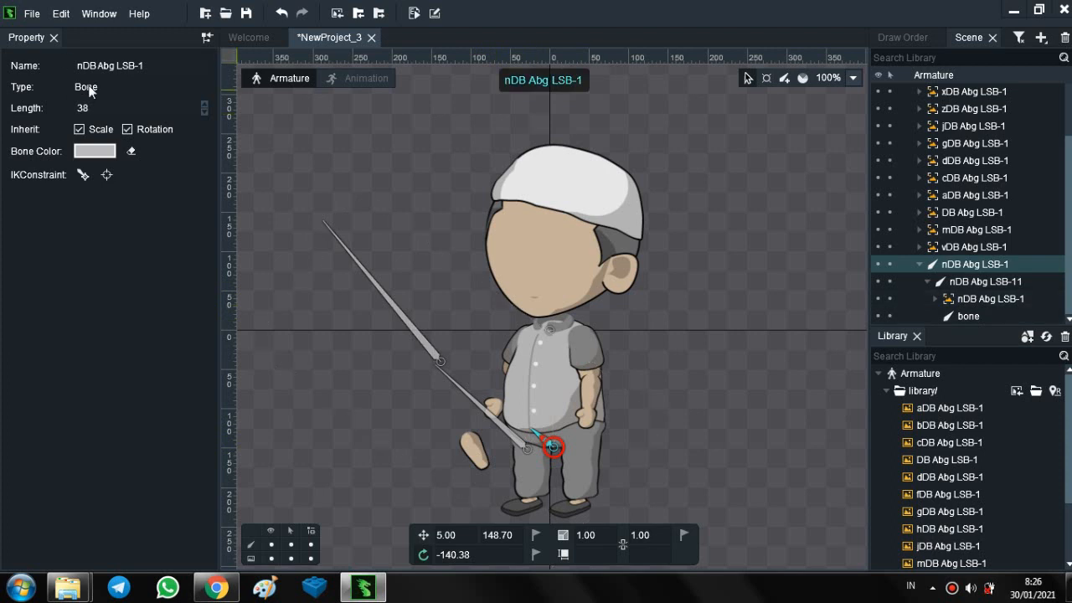
left_click(282, 13)
left_click(283, 14)
left_click(282, 13)
left_click(282, 13)
left_click(282, 14)
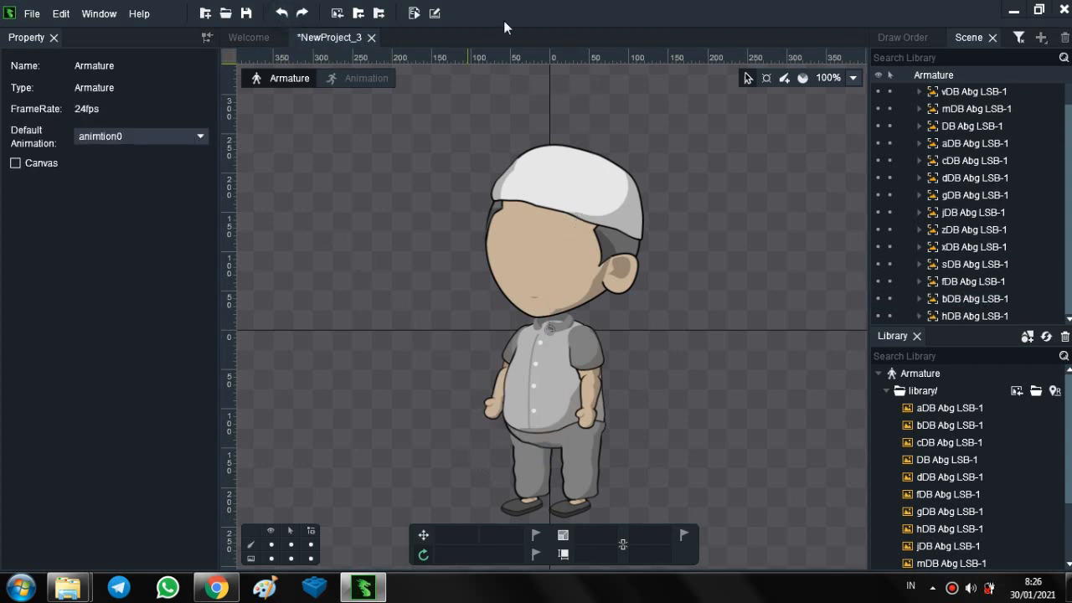
- Create an upright bone chain from the crotch: hip about 35 long, torso about 147 and head about 225
left_click(783, 77)
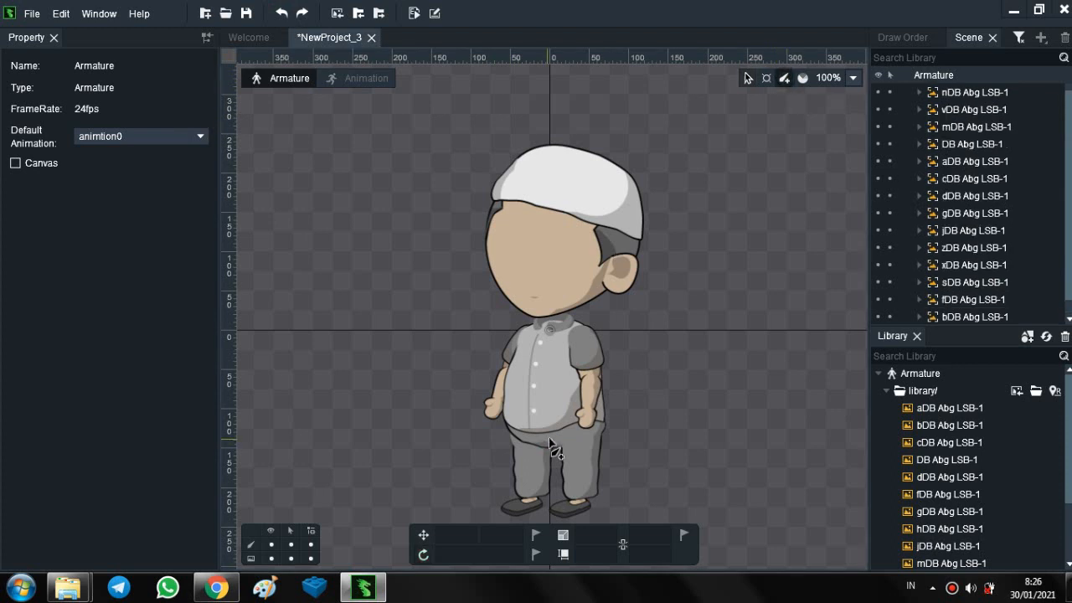
left_click_drag(554, 453, 619, 142)
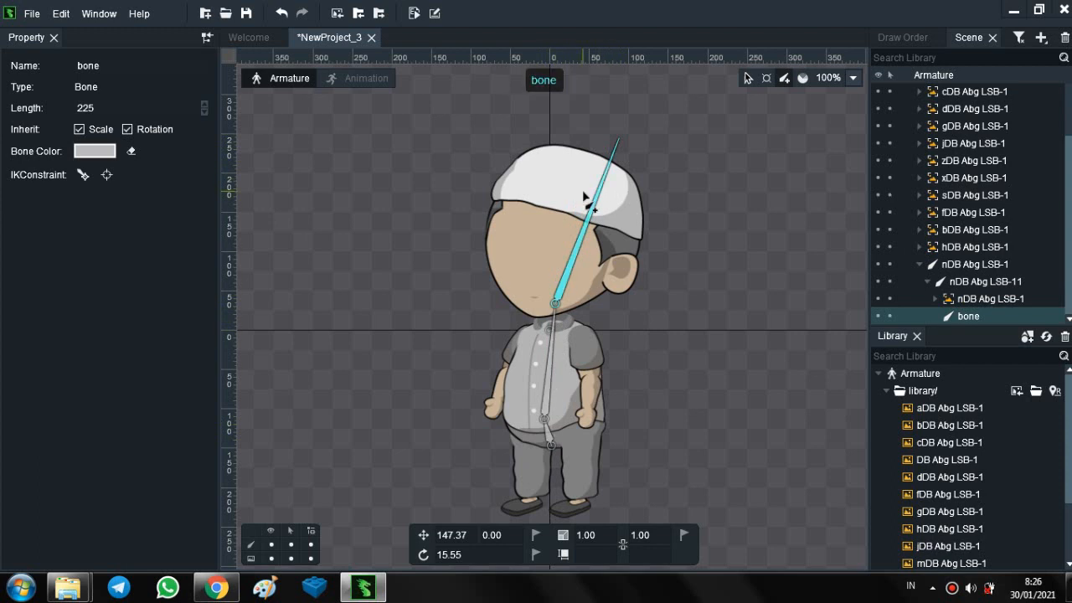
- Under the torso bone, create the right-hand arm's upper arm bone about 61 long, forearm about 38 and hand about 31
left_click(549, 381)
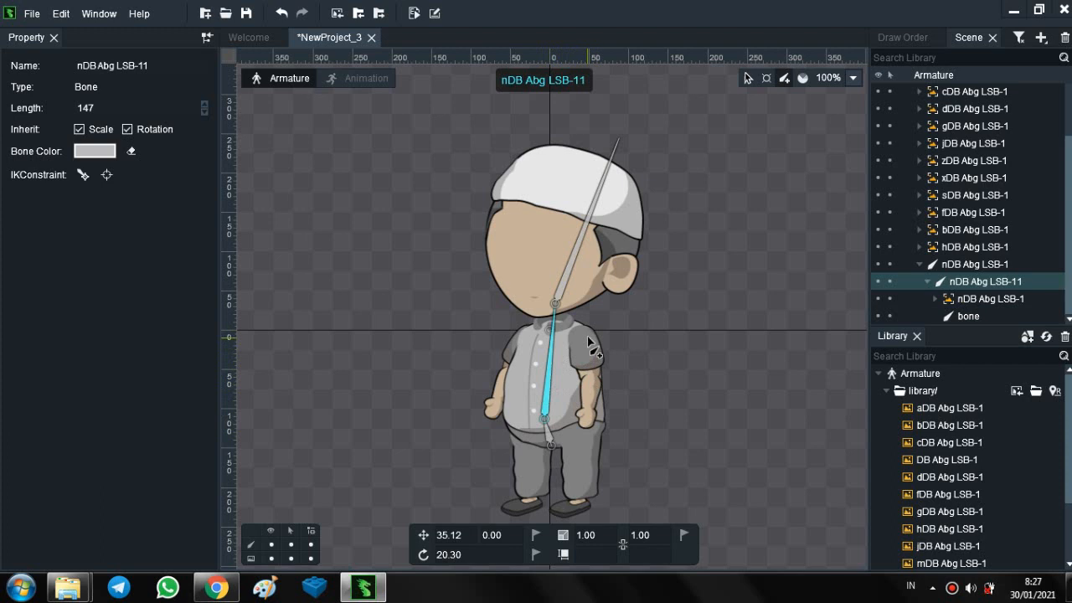
left_click_drag(585, 338, 577, 446)
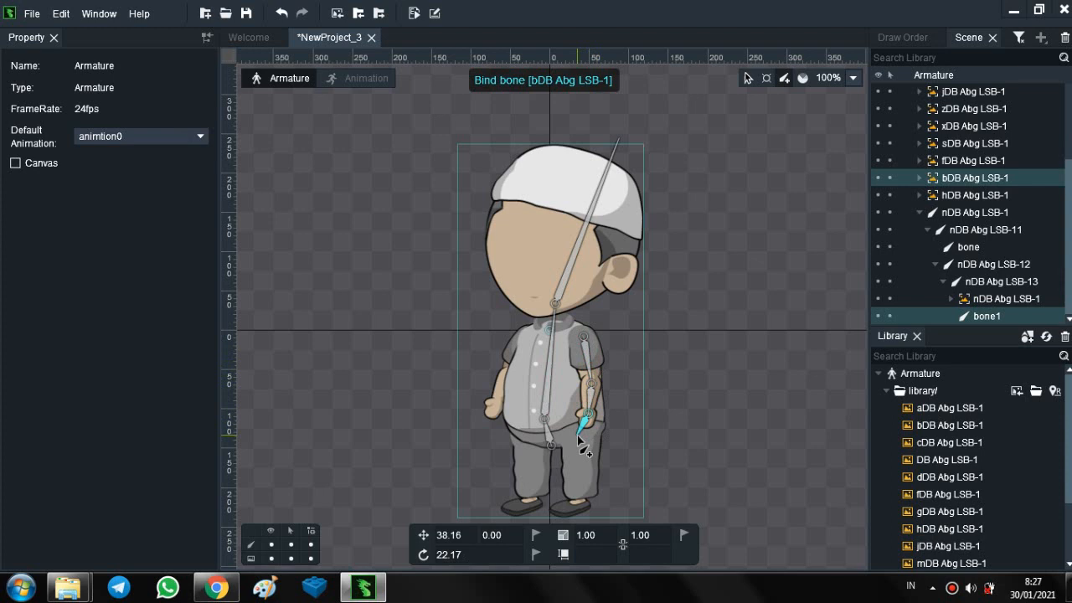
left_click_drag(552, 406, 548, 401)
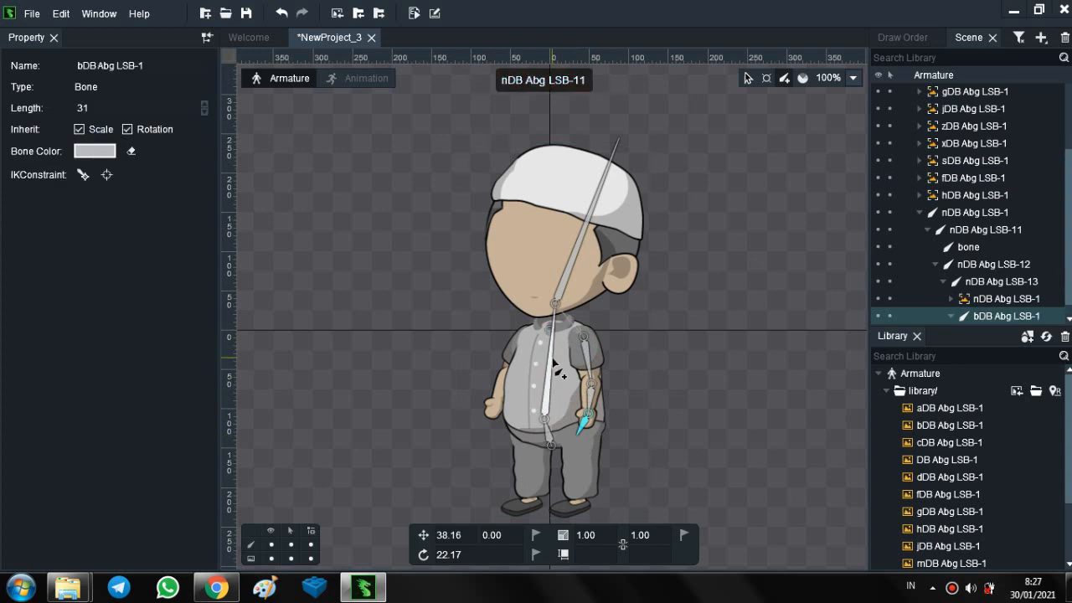
- Under the torso bone, create the left-hand arm's upper arm bone about 54 long, forearm about 36 and hand about 27
left_click(551, 364)
left_click_drag(521, 338, 491, 419)
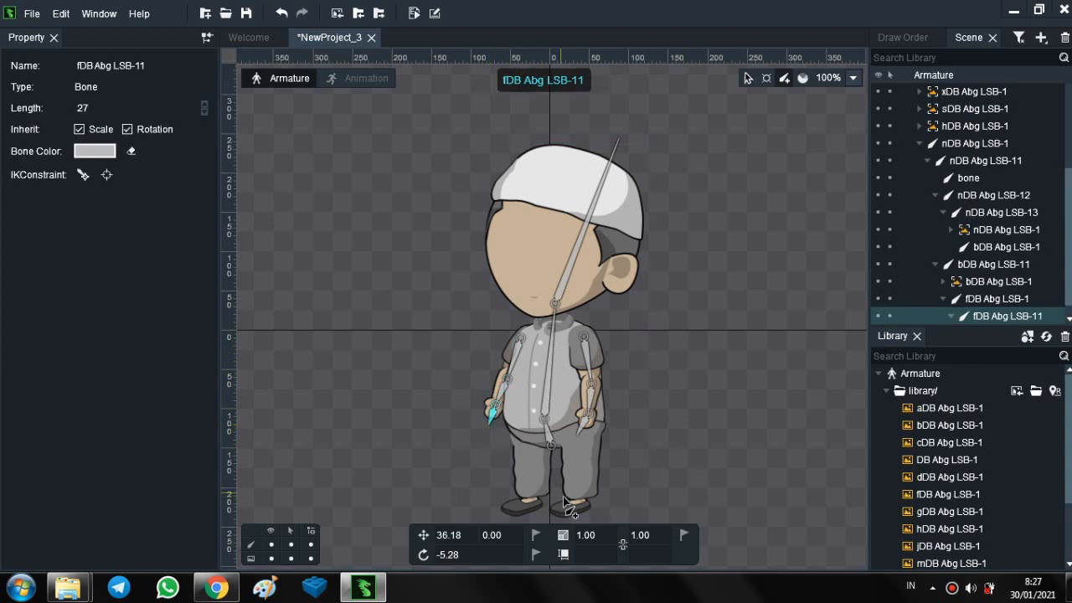
- Under the hip bone, create the right-hand leg's thigh bone about 42 long, shin about 37 and a foot bone along the shoe
left_click(549, 435)
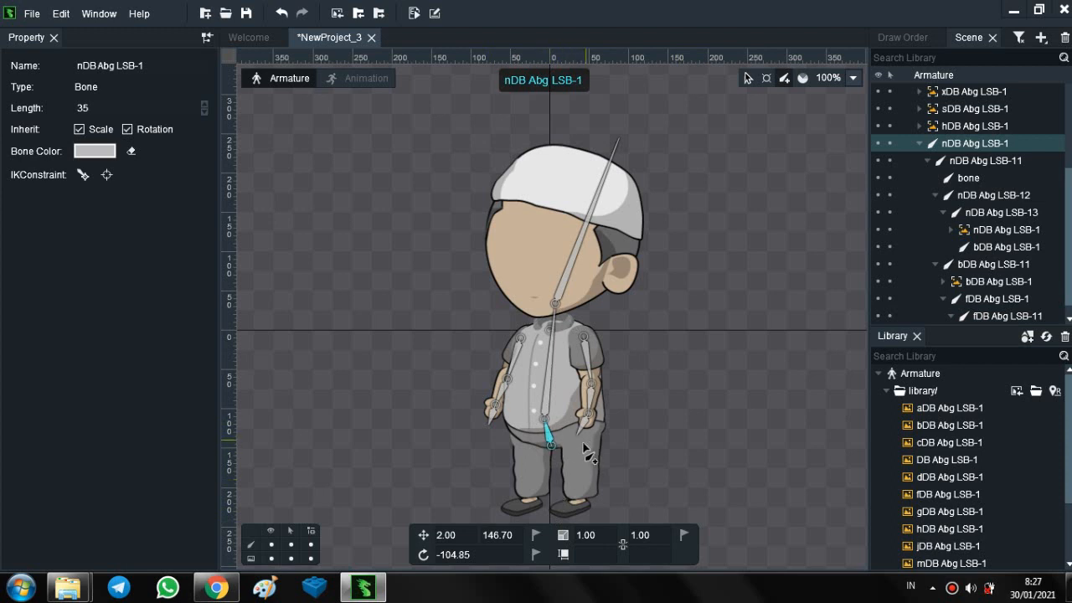
left_click_drag(583, 438, 585, 482)
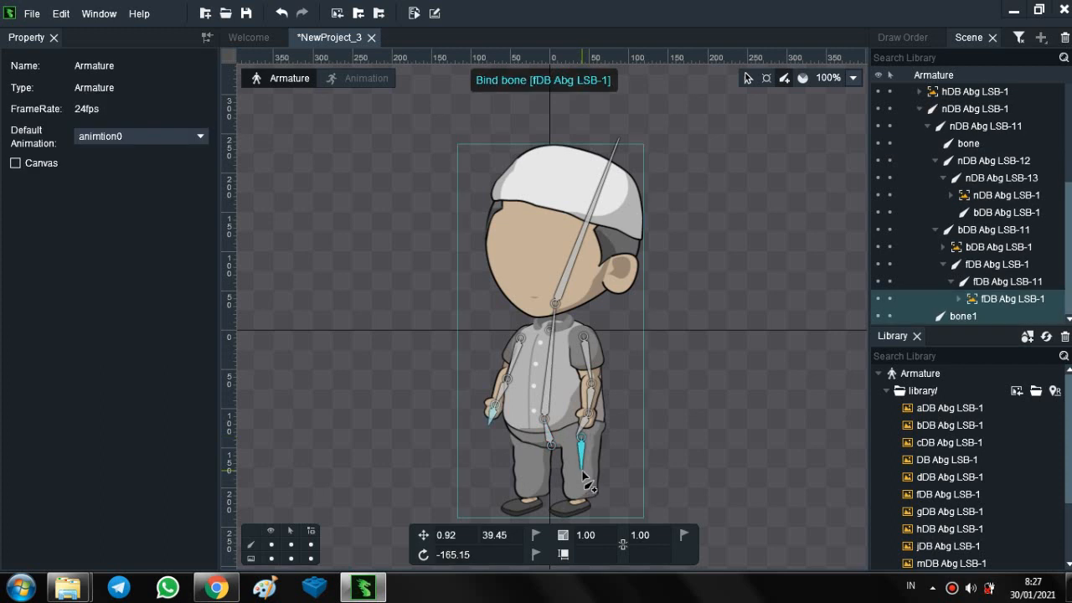
left_click_drag(584, 475, 585, 506)
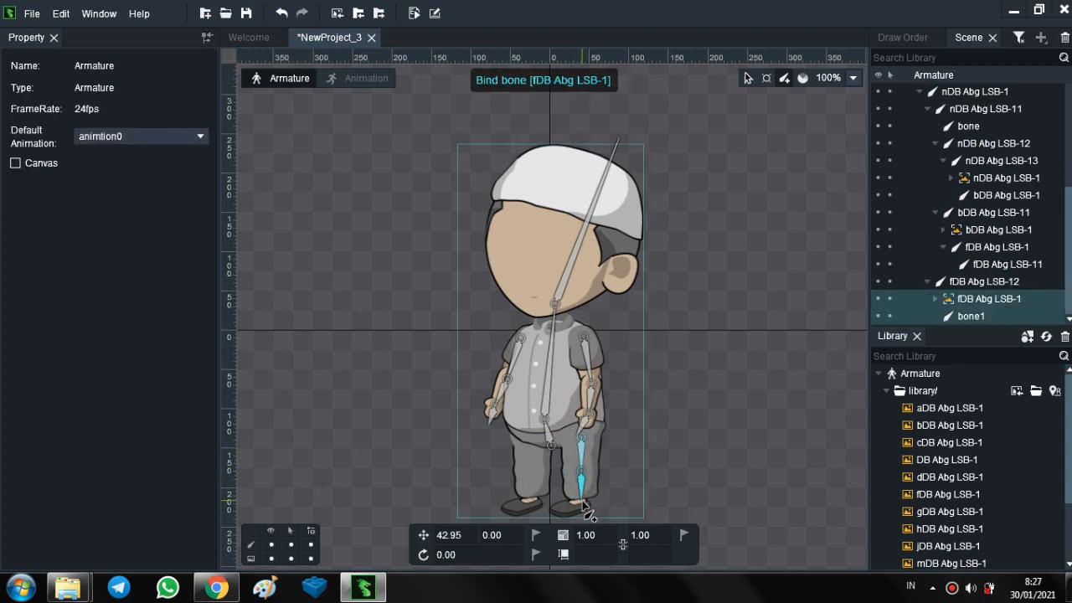
left_click_drag(585, 507, 545, 520)
- Under the hip bone, create the left-hand leg's thigh bone, shin bone about 33 long and foot bone about 54 long
left_click(547, 432)
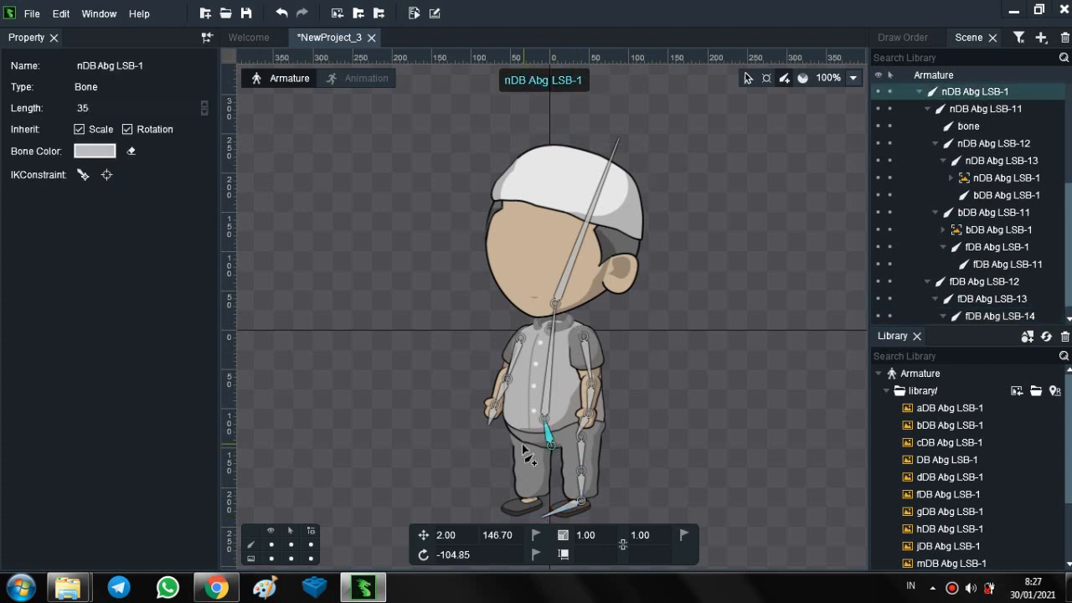
mouse_move(526, 434)
left_mouse_down()
mouse_move(530, 507)
mouse_move(492, 519)
mouse_move(483, 510)
left_mouse_up()
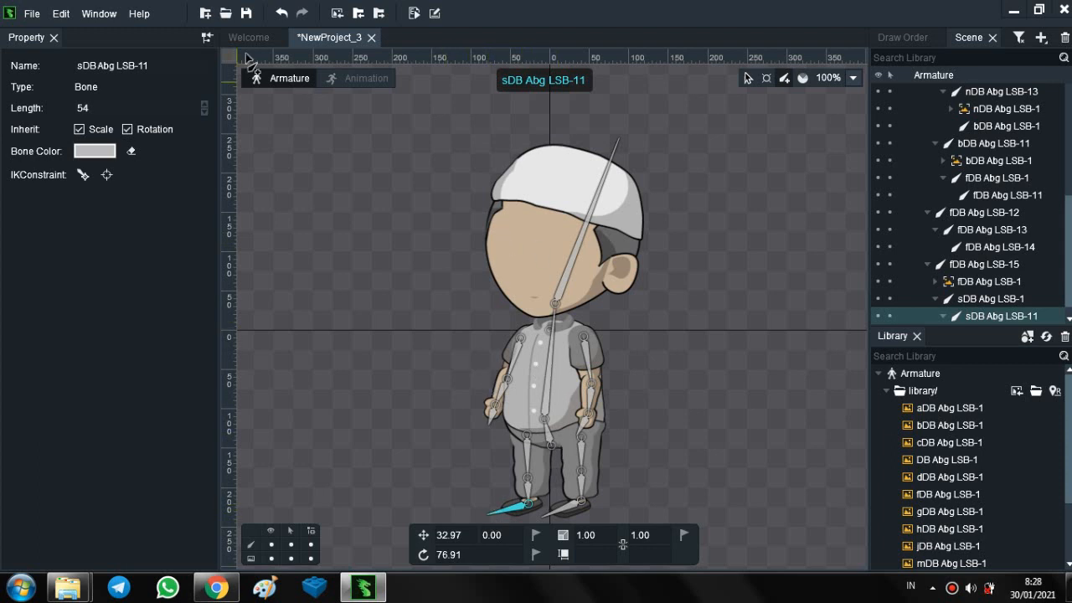
- Try rotating the hip bone to about -122.91° to test the skeleton, and undo the rotation
key("v")
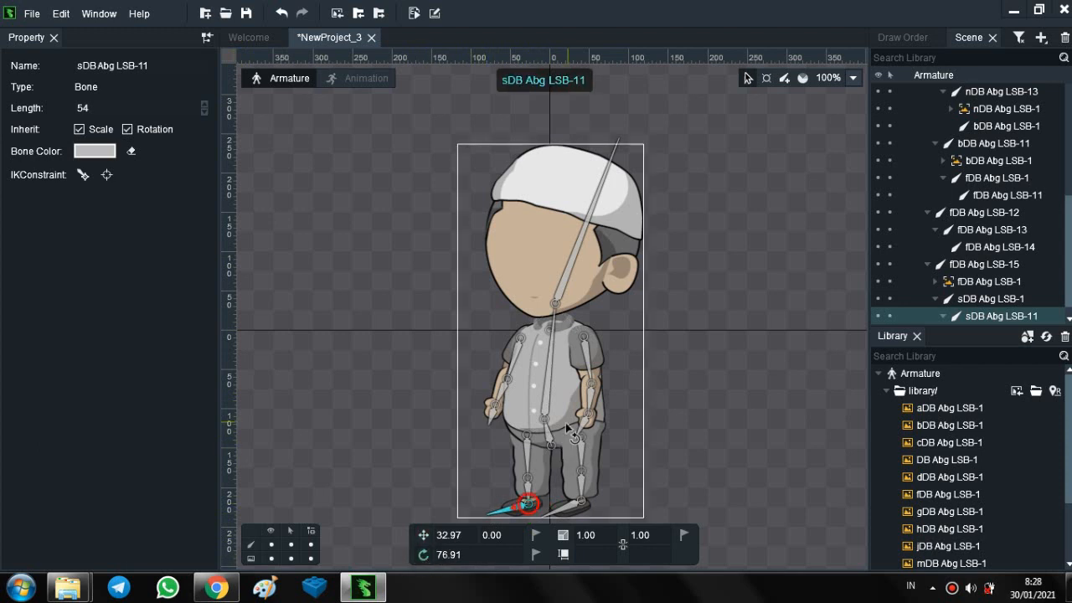
left_click(549, 440)
mouse_move(549, 438)
left_mouse_down()
mouse_move(536, 432)
mouse_move(529, 442)
mouse_move(532, 432)
mouse_move(561, 430)
mouse_move(550, 421)
mouse_move(545, 438)
mouse_move(540, 428)
left_mouse_up()
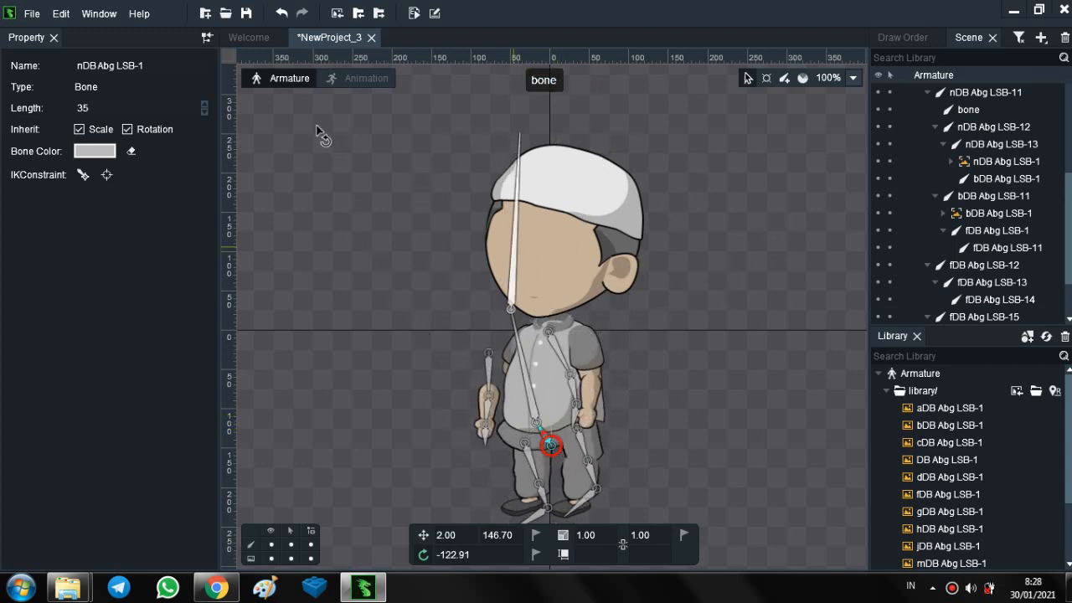
left_click(282, 13)
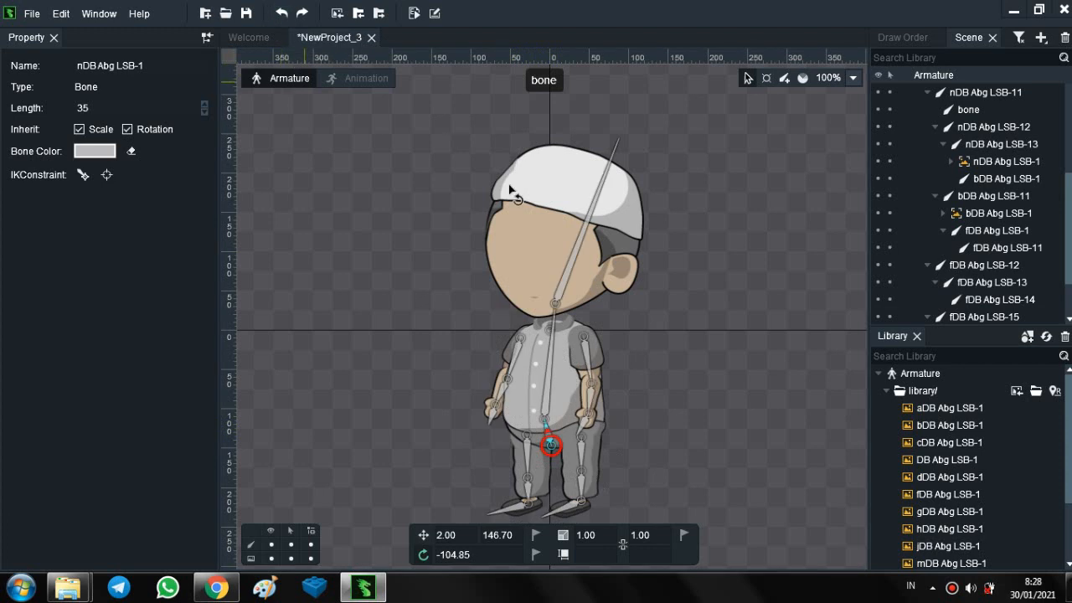
- Rotate the head bone slightly to about 12.68°
left_click_drag(587, 228, 565, 207)
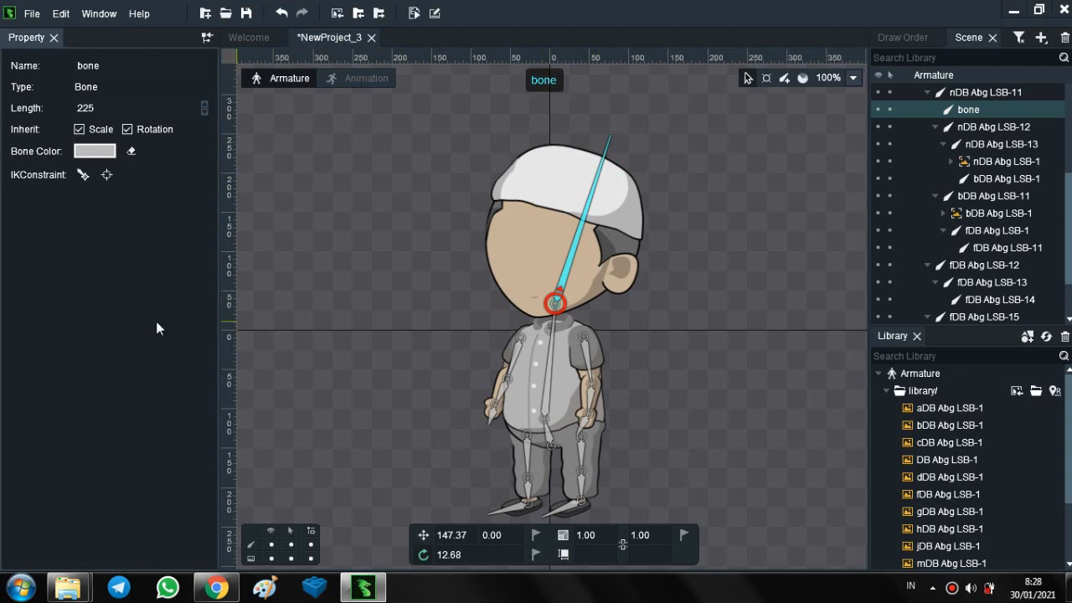
- Examine the sDB Abg LSB-1 and fDB Abg LSB-1 slots nested under the left-hand leg's bones
scroll(1003, 208, "up", 4)
scroll(1003, 208, "down", 5)
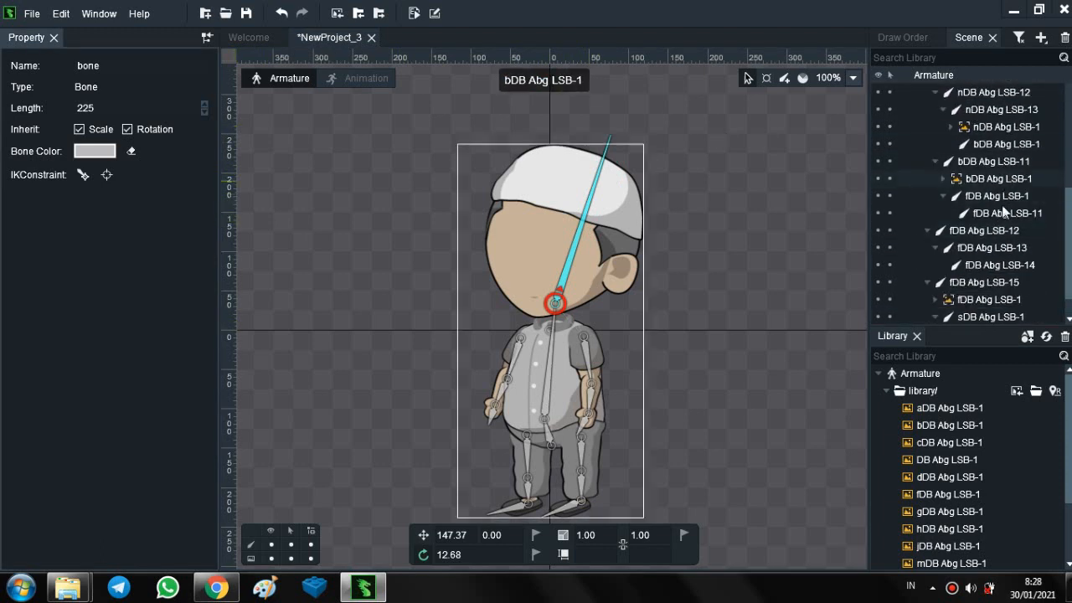
scroll(1002, 211, "down", 1)
left_click(1008, 316)
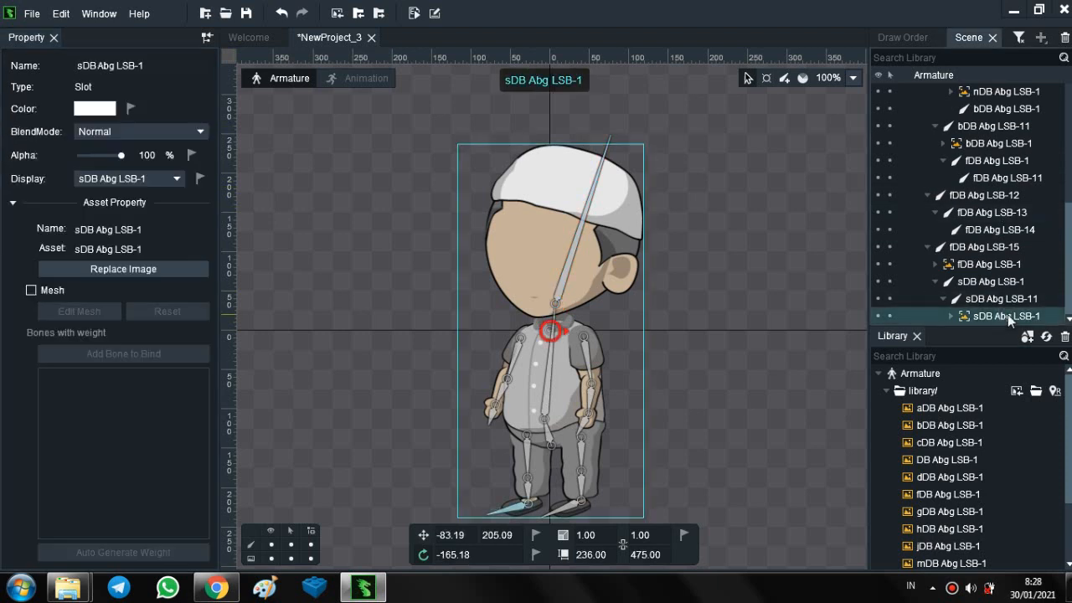
left_click(1007, 266)
scroll(1020, 183, "up", 4)
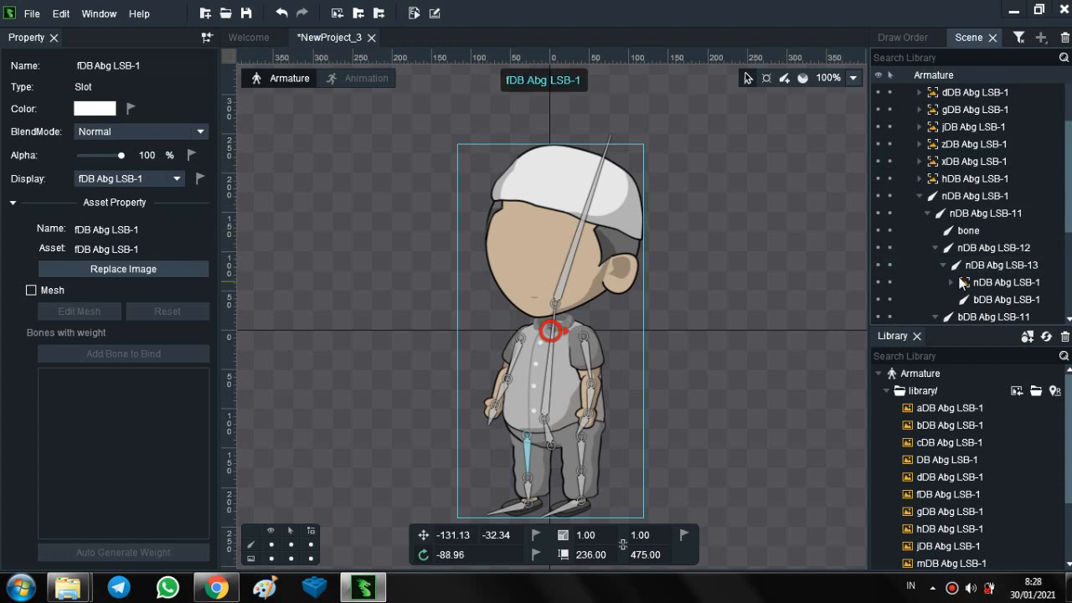
- Examine the bones in the scene hierarchy one by one, from the hip and torso through the arms to the right-hand leg
left_click(1046, 201)
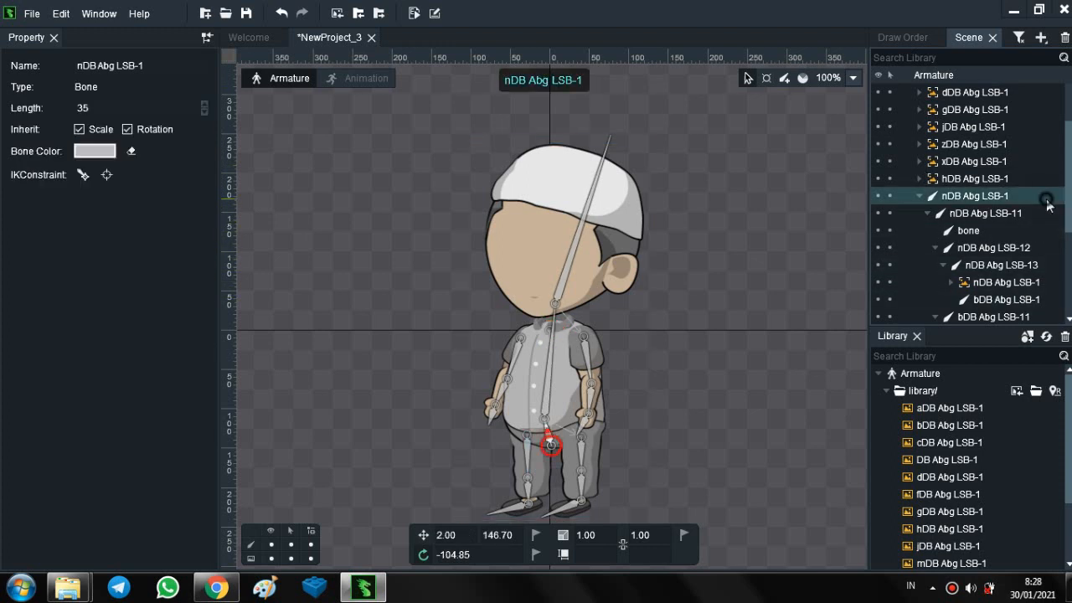
left_click(1000, 213)
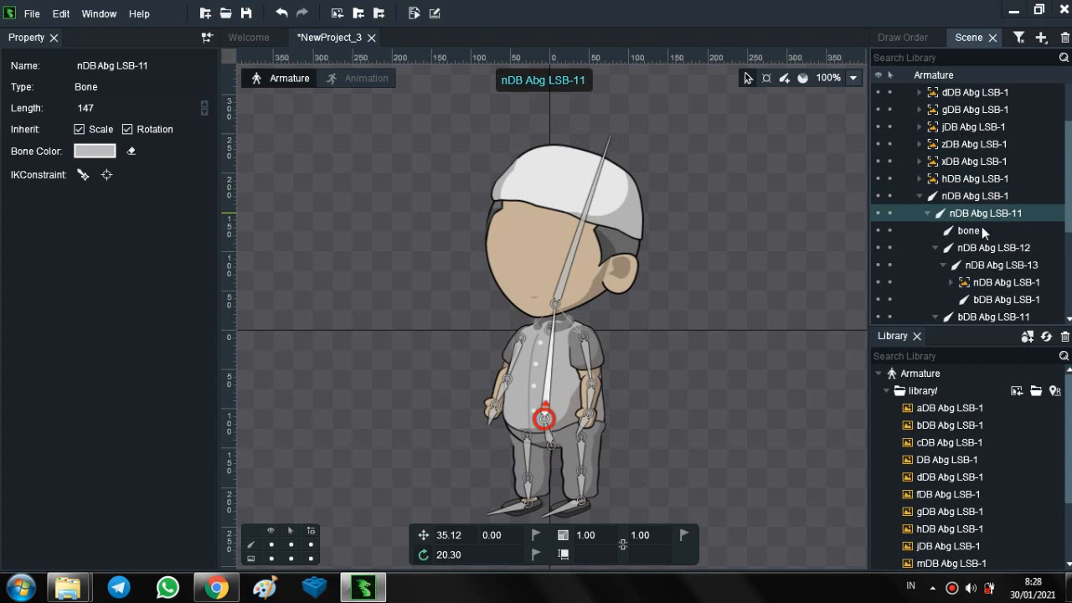
left_click(982, 229)
left_click(988, 248)
left_click(1001, 265)
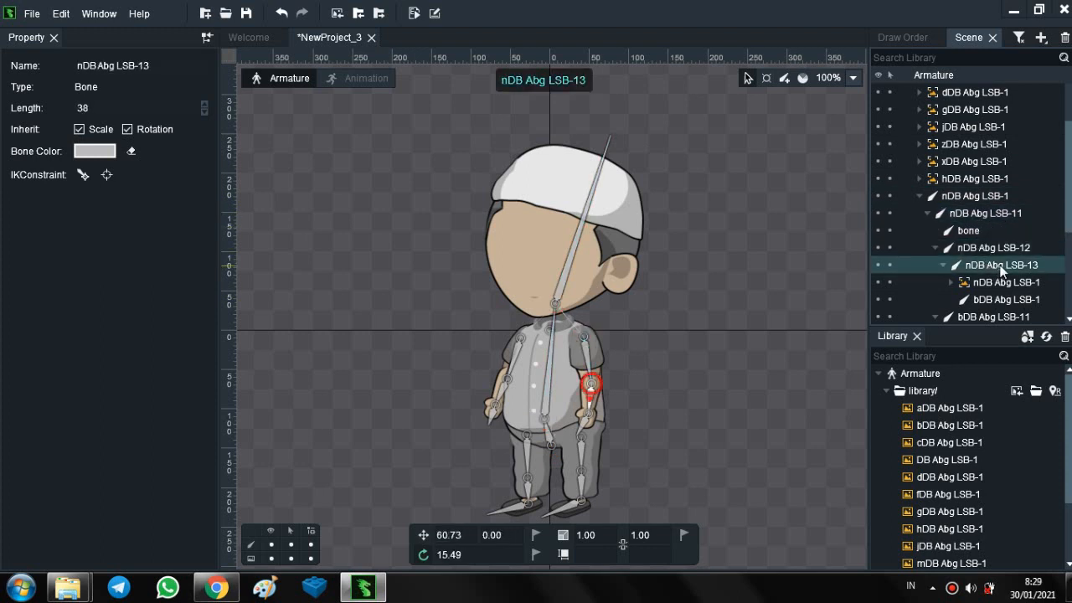
scroll(1009, 268, "down", 1)
left_click(1011, 266)
left_click(1001, 285)
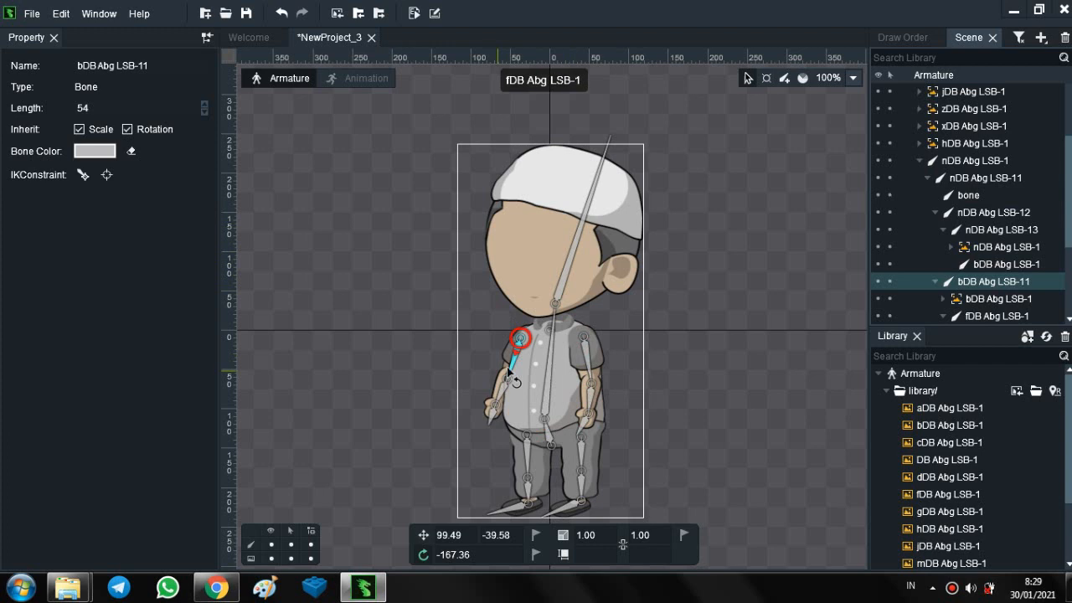
left_click(1001, 316)
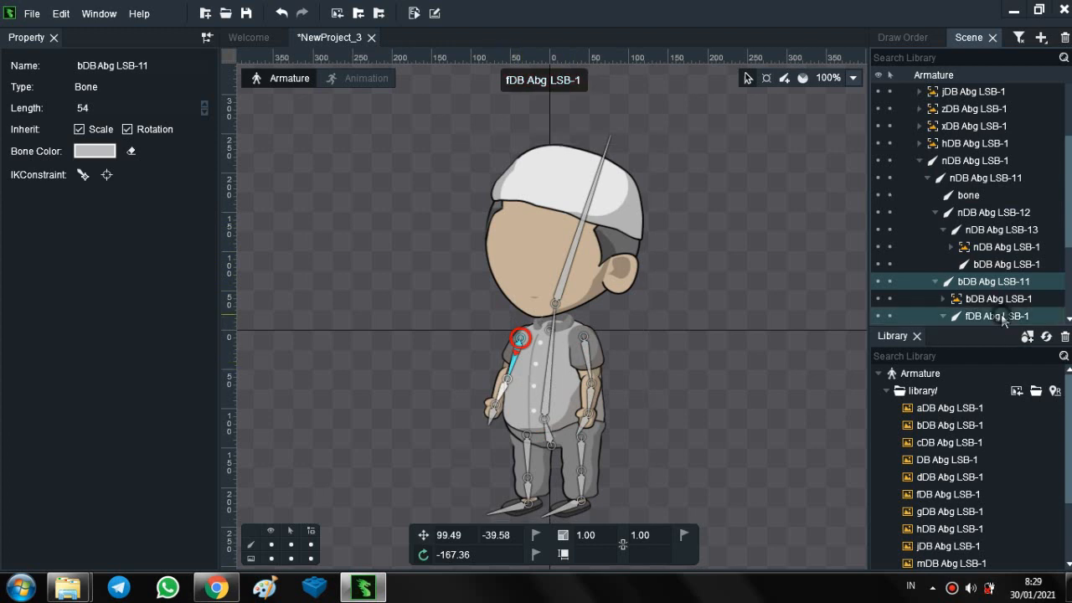
scroll(1001, 314, "down", 1)
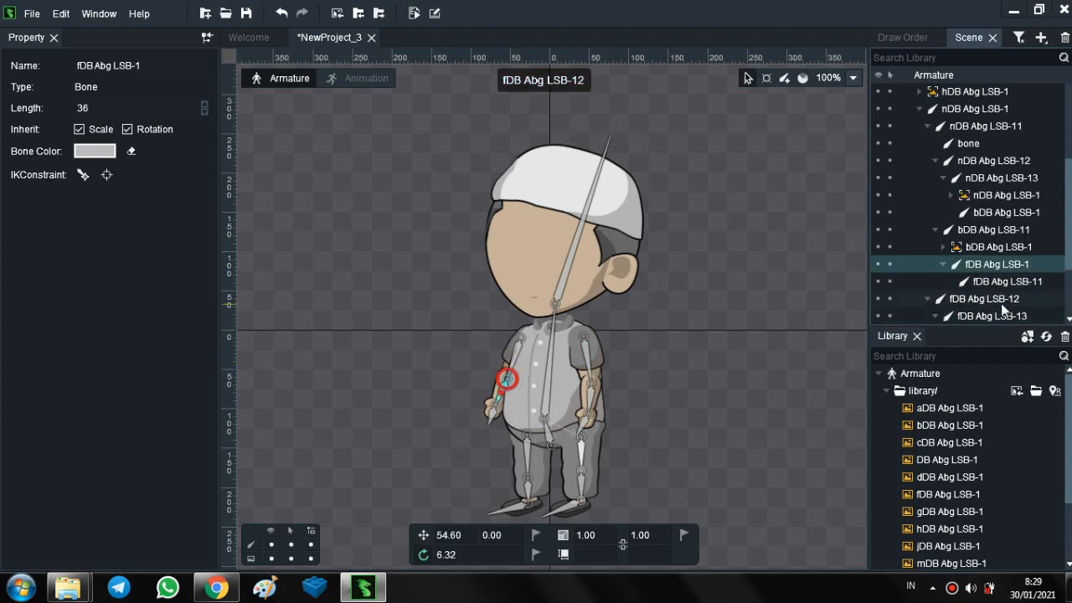
left_click(1003, 284)
left_click(1001, 299)
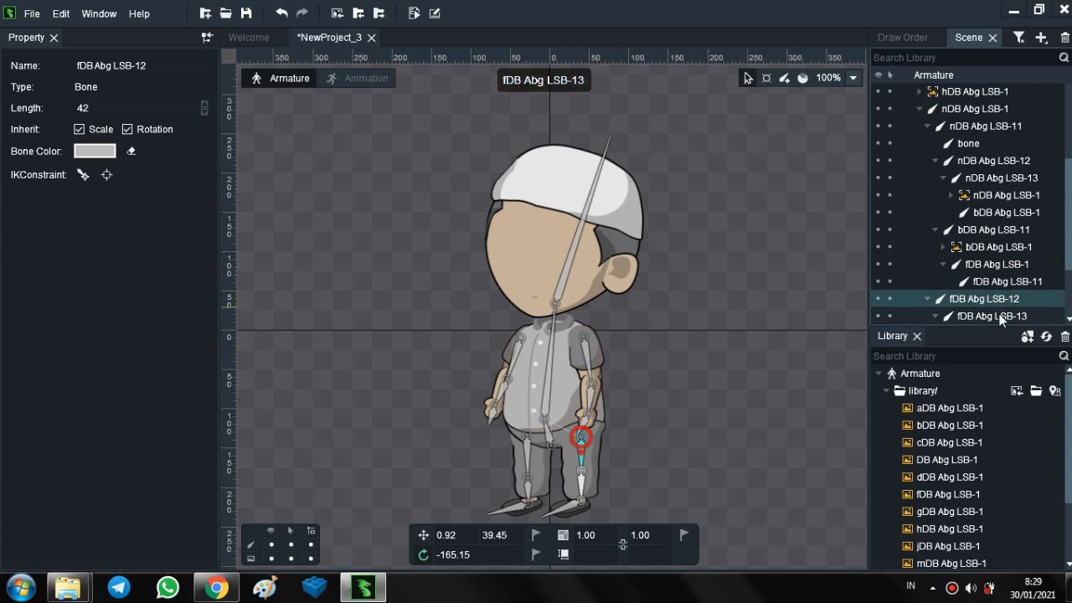
left_click(1001, 316)
scroll(1000, 302, "up", 5)
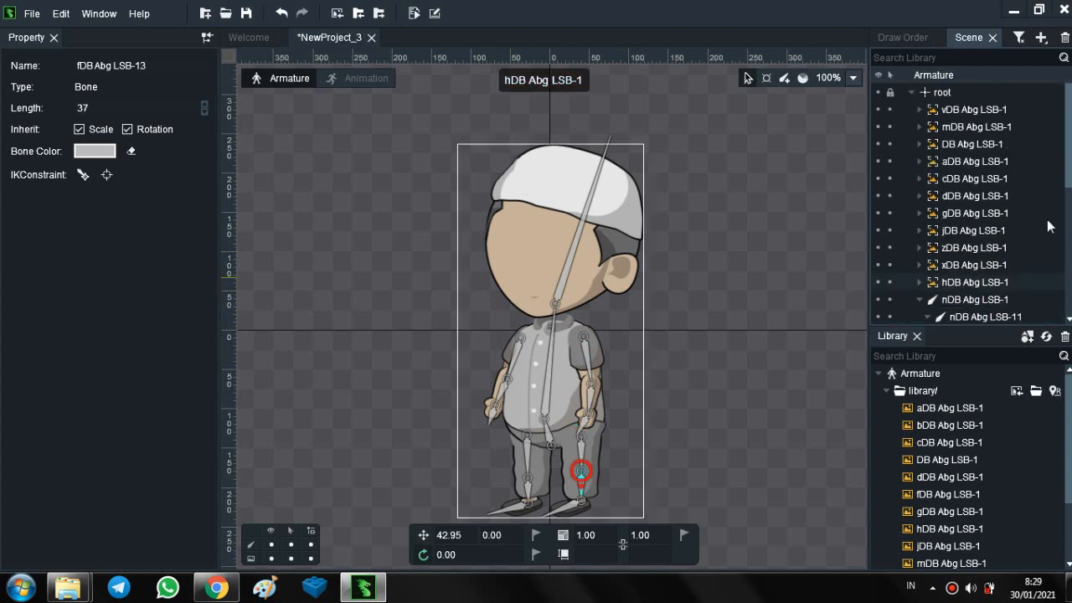
- Nest the torso slot vDB Abg LSB-1 under bone nDB Abg LSB-11, and test the link with a small bone rotation that is undone
left_click(975, 111)
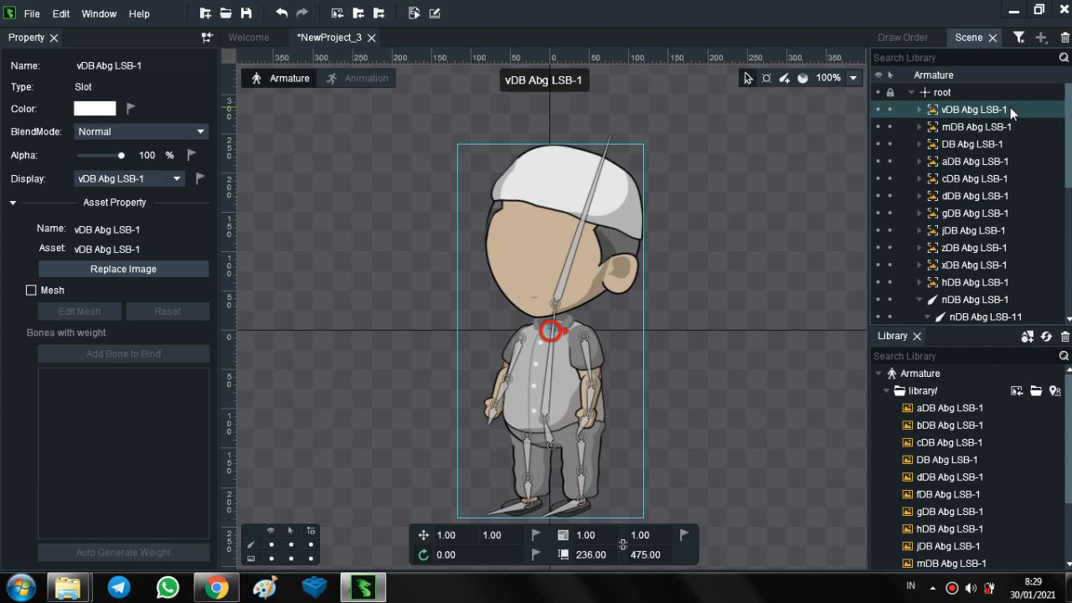
mouse_move(1010, 107)
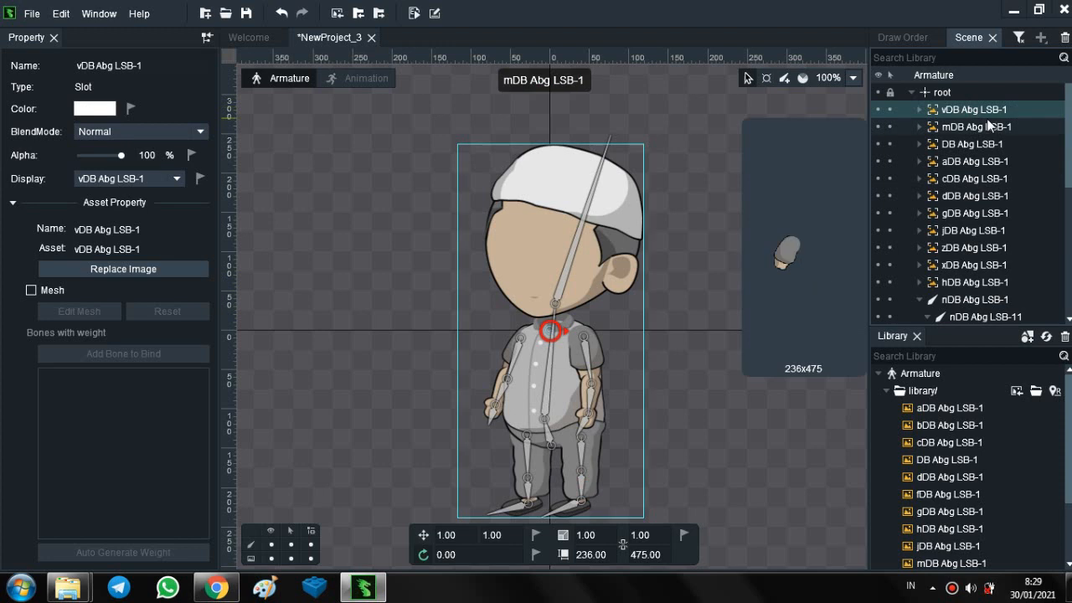
left_click_drag(981, 108, 1003, 191)
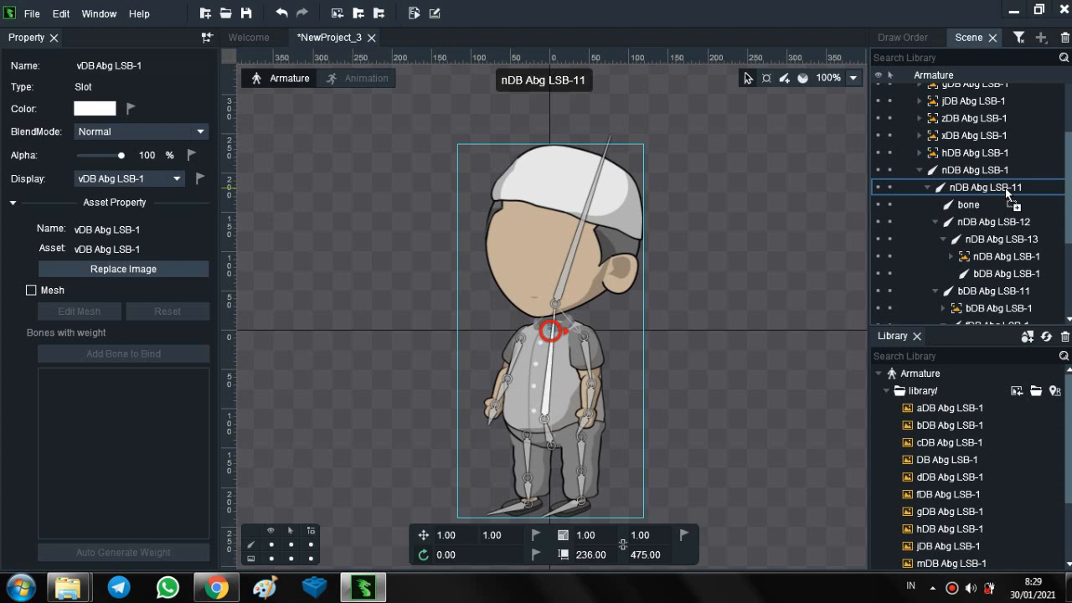
left_click_drag(1004, 186, 1004, 187)
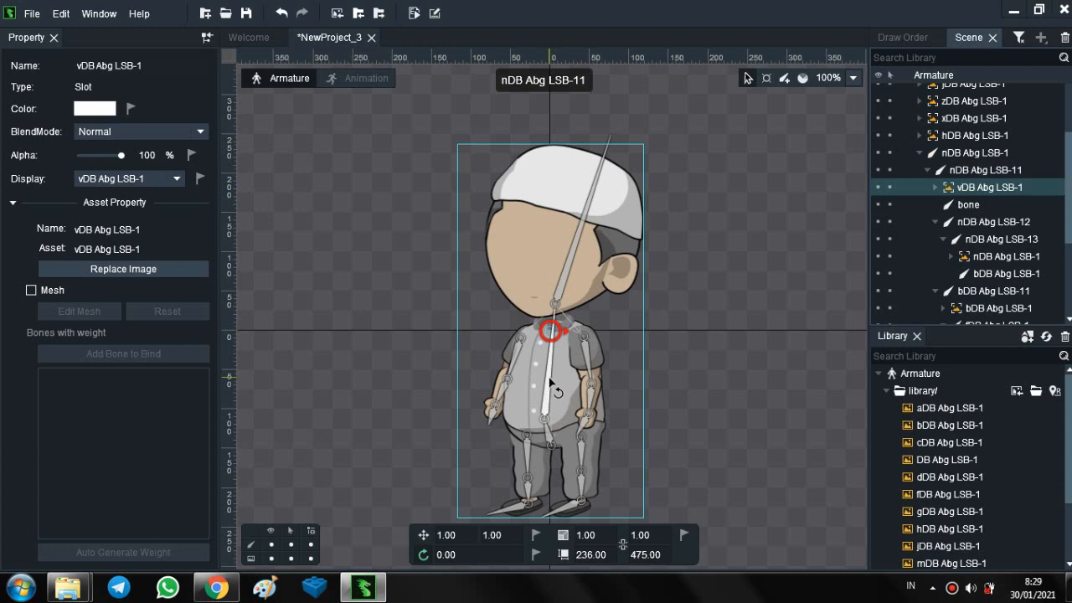
left_click_drag(550, 381, 558, 359)
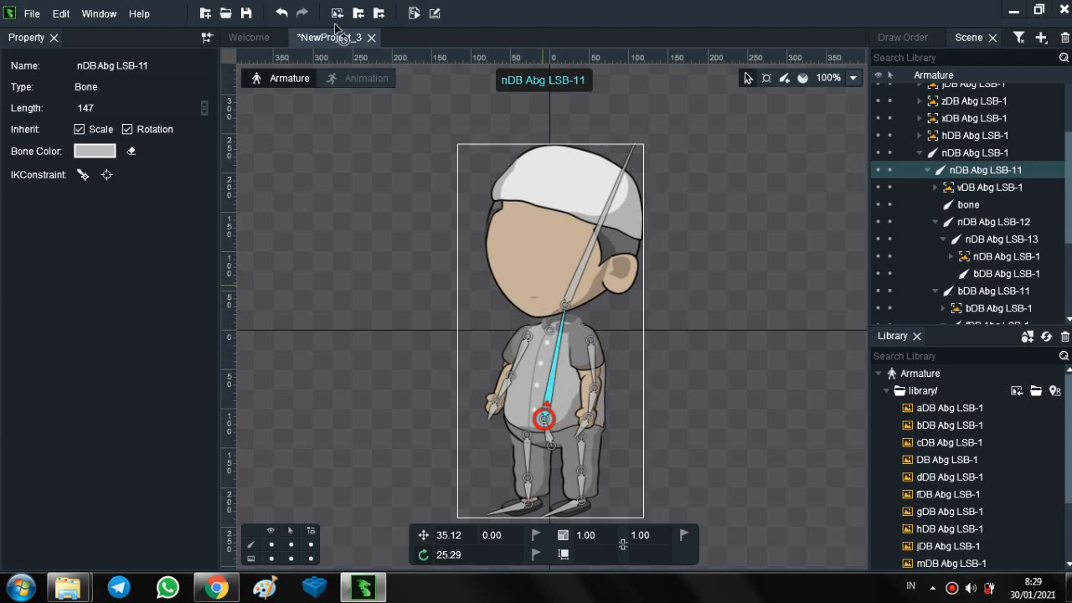
left_click(282, 13)
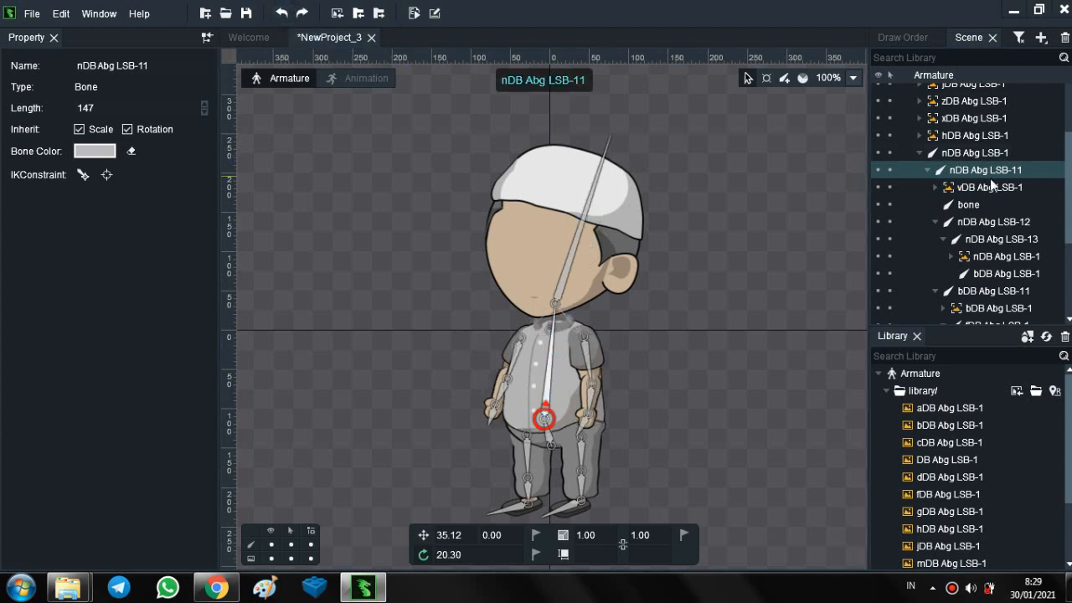
- Identify the slot mDB Abg LSB-1 by hiding and showing it, and nest it under the left-hand upper-arm bone bDB Abg LSB-11
scroll(990, 171, "up", 3)
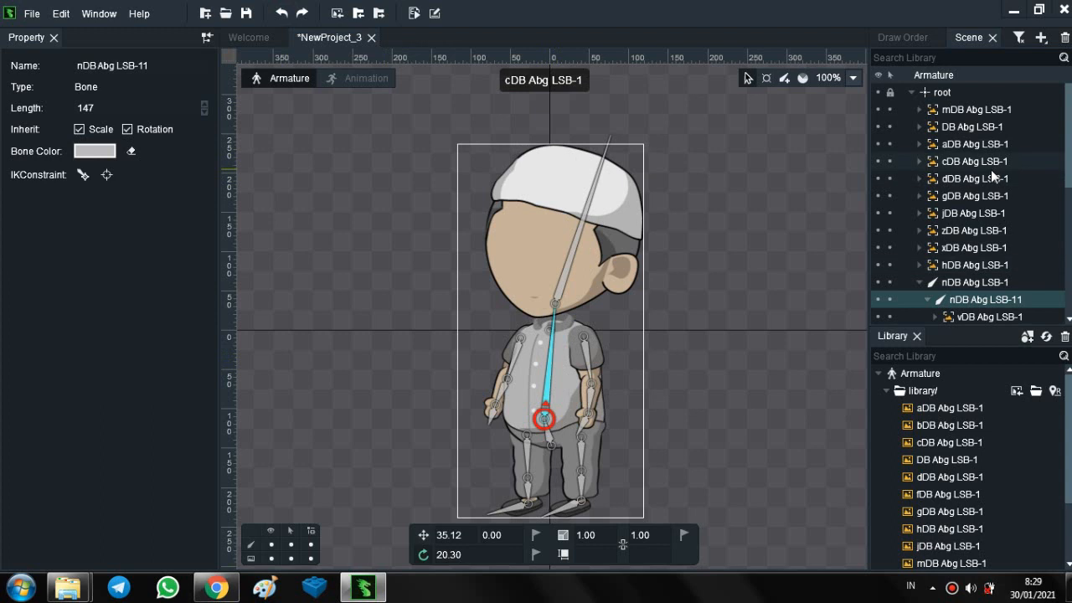
left_click(990, 116)
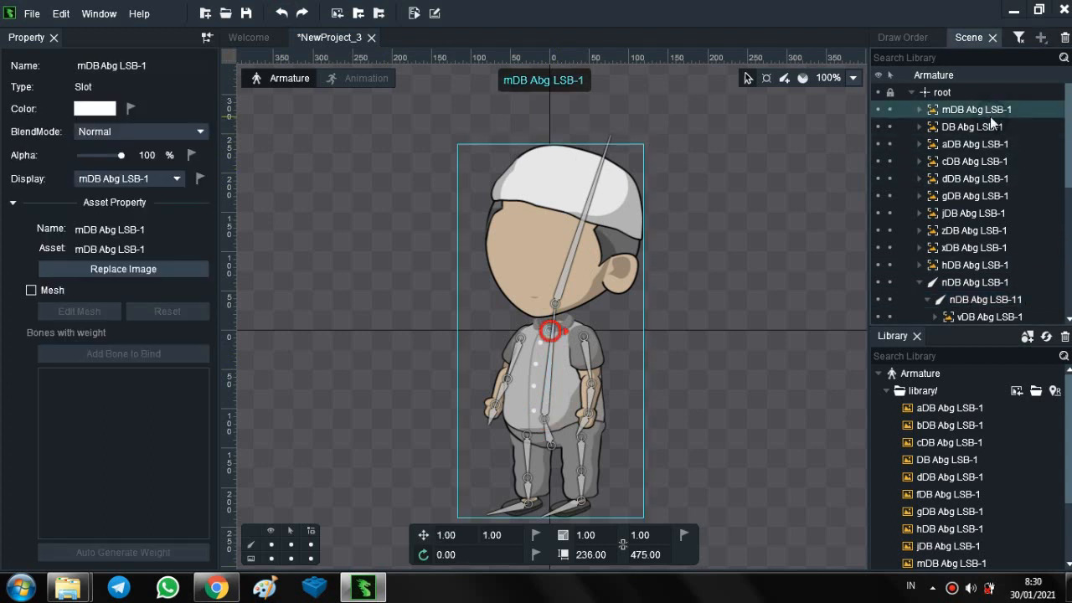
left_click(878, 116)
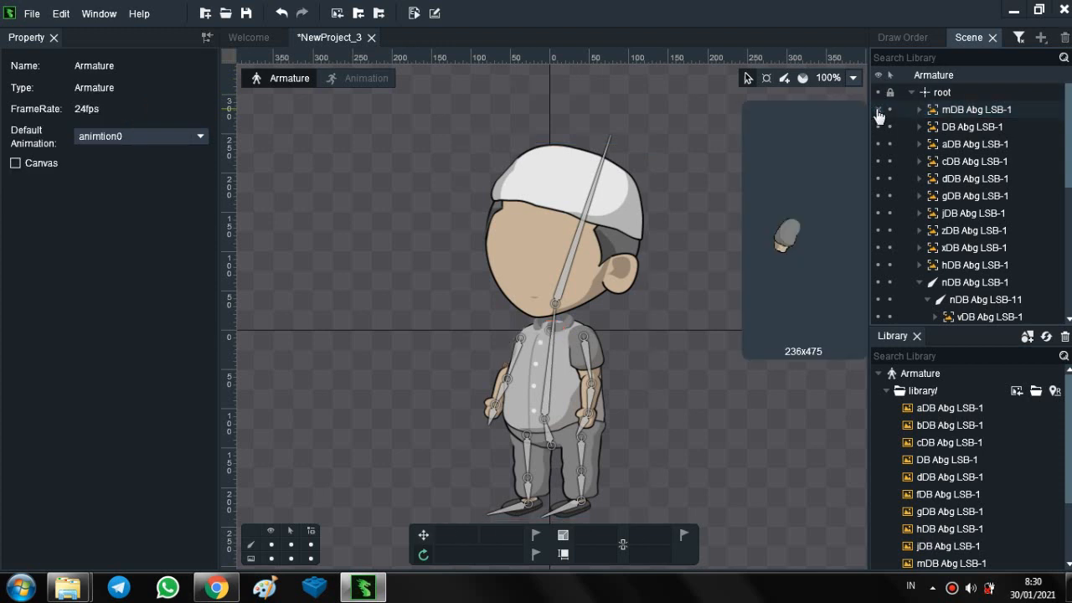
left_click(878, 112)
left_click(957, 110)
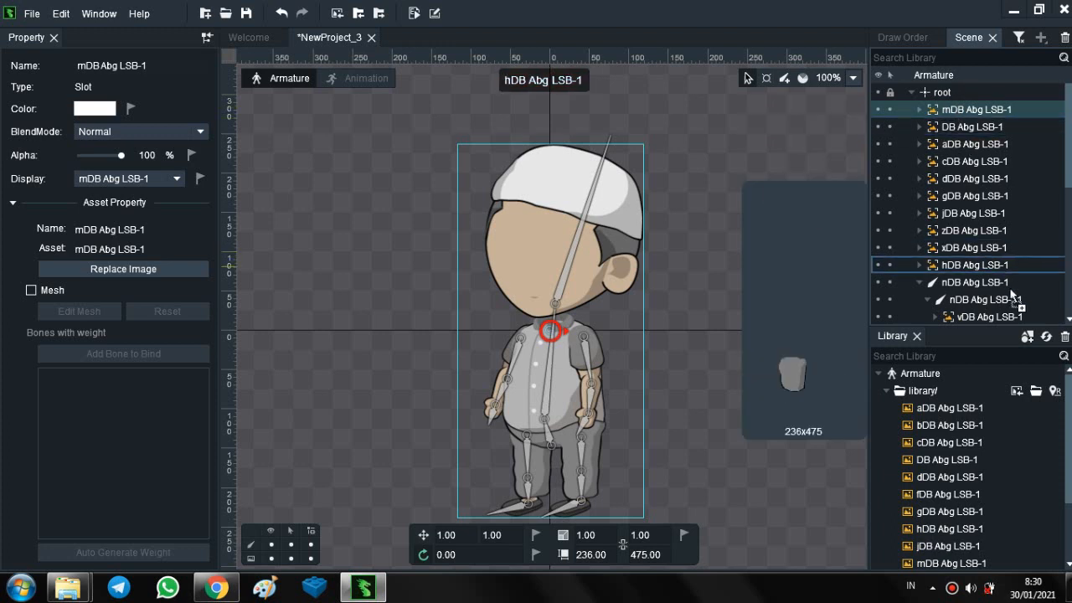
scroll(1009, 310, "down", 1)
scroll(1009, 310, "down", 5)
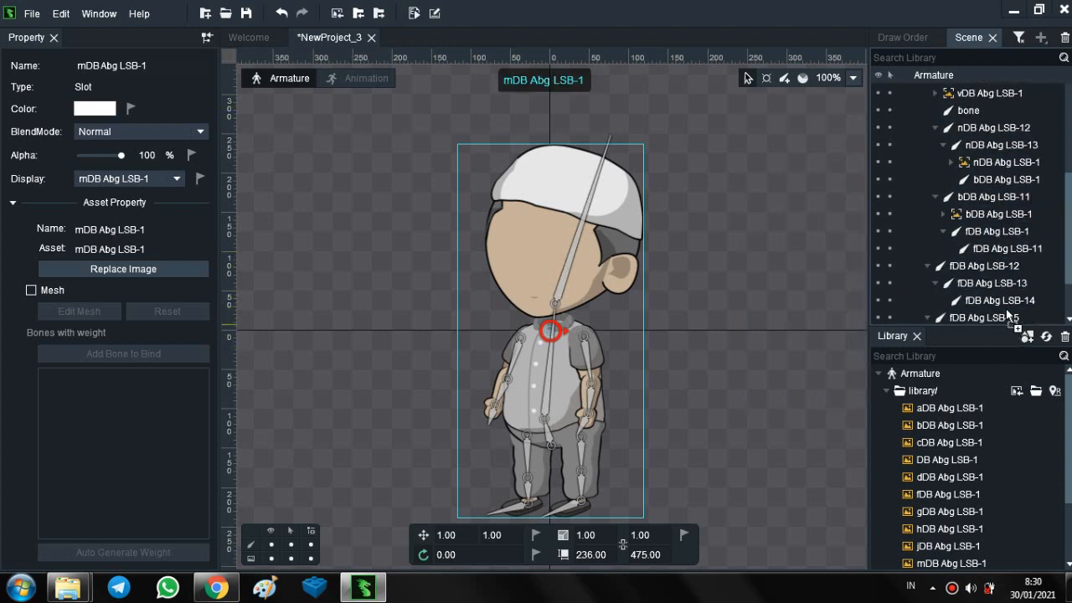
left_click_drag(1004, 262, 991, 165)
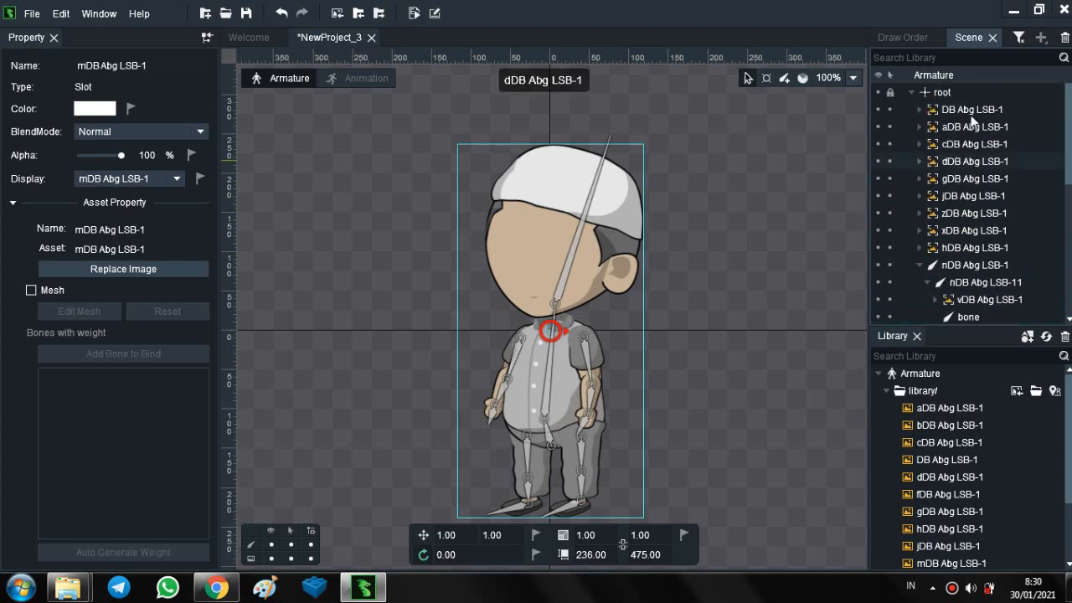
- Nest the head slot DB Abg LSB-1 under the head bone named bone
left_click(971, 114)
mouse_move(971, 117)
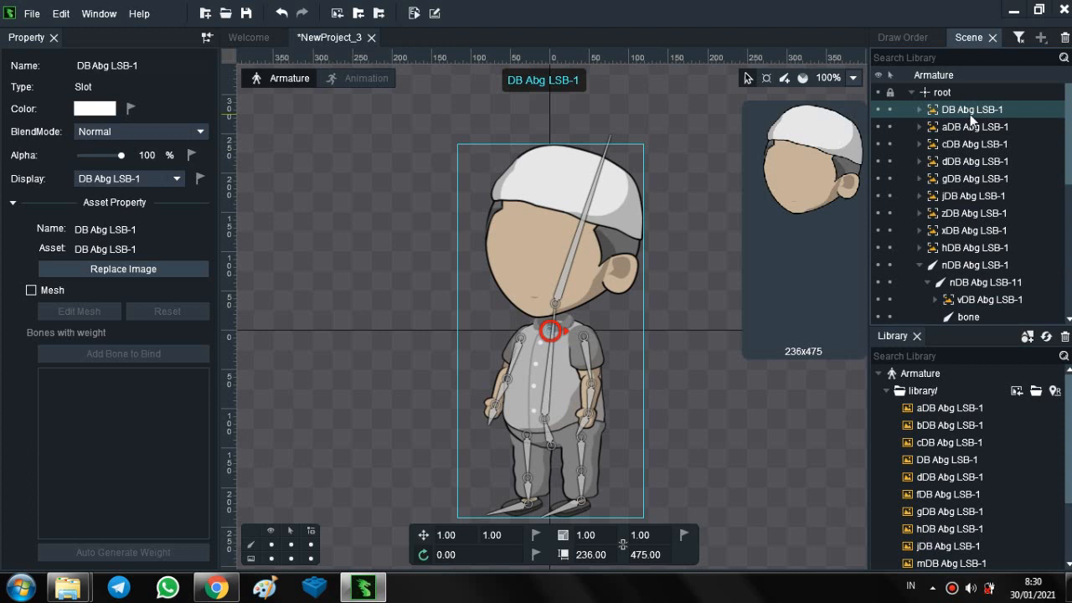
left_click_drag(971, 113, 980, 246)
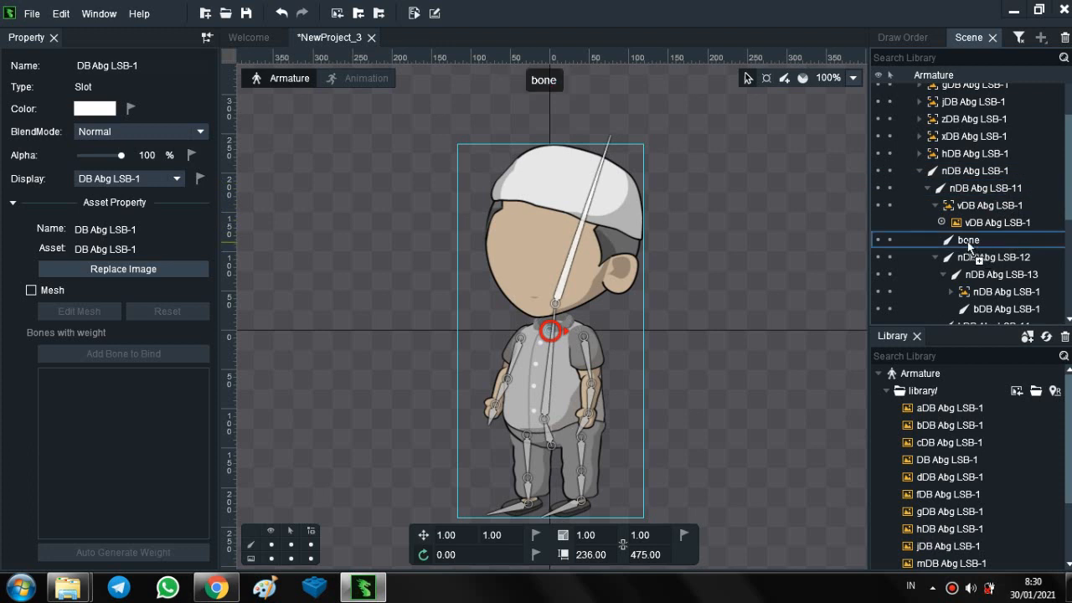
left_click_drag(967, 241, 968, 241)
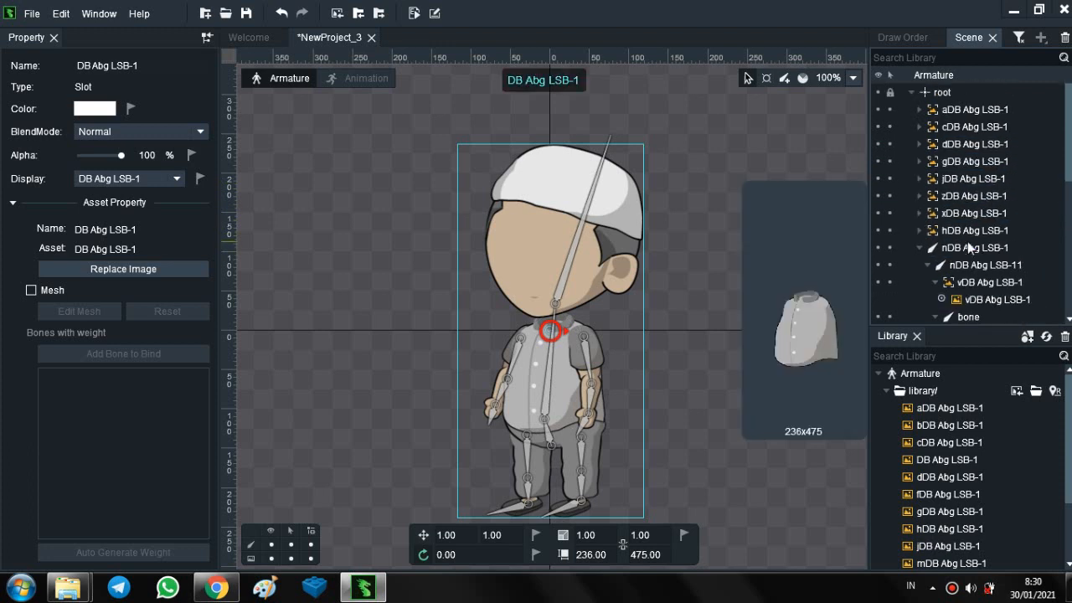
- Identify the right-hand thigh slot aDB Abg LSB-1 by hiding and showing it, and move it from the root to its leg bone
left_click(981, 111)
mouse_move(982, 110)
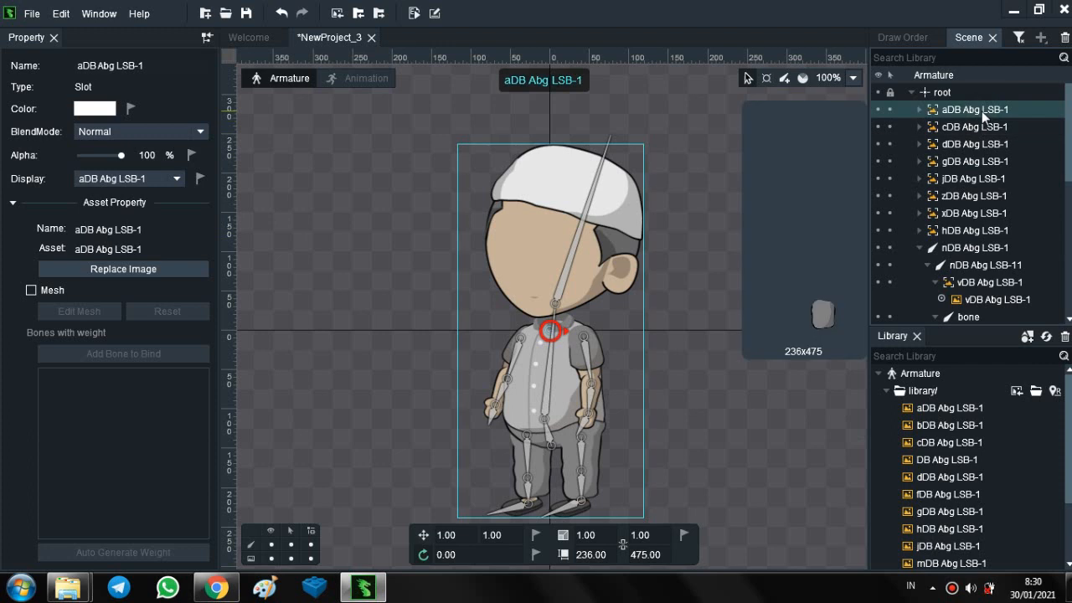
left_click(876, 109)
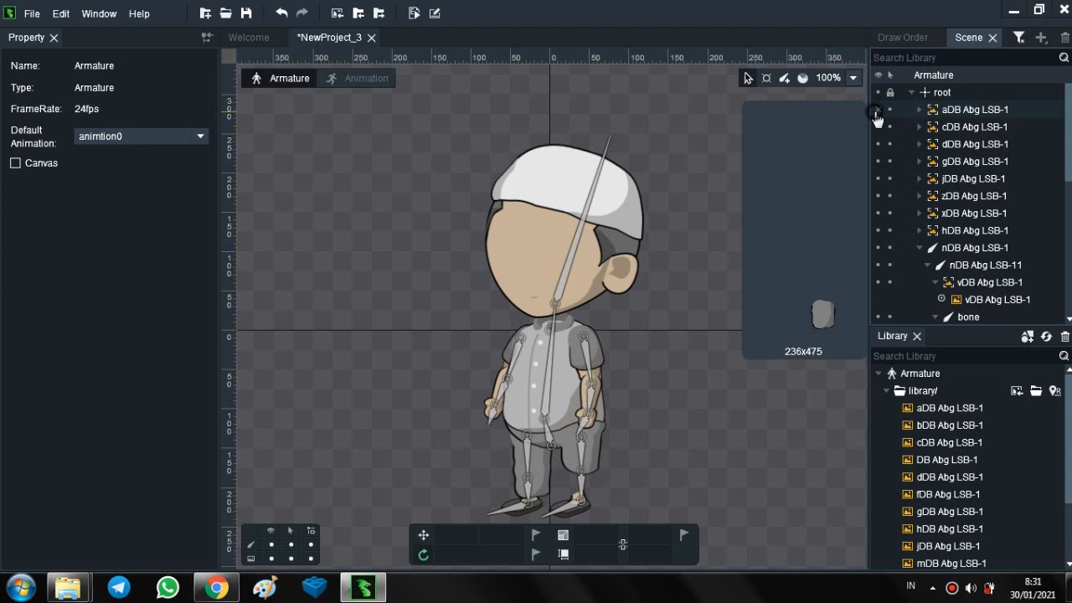
left_click(876, 114)
left_click(955, 111)
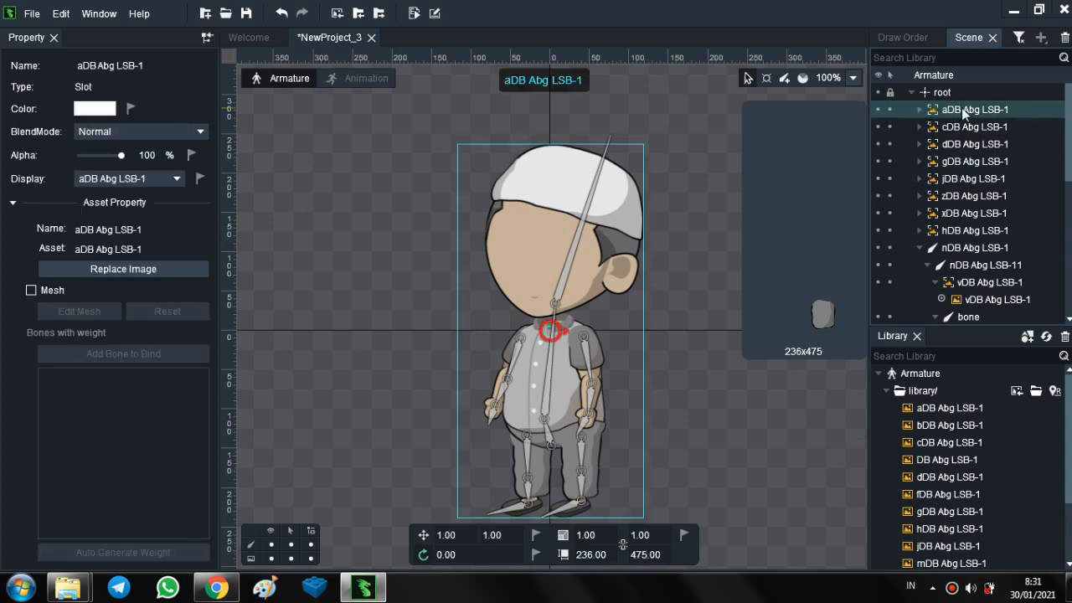
left_click_drag(969, 108, 1000, 217)
scroll(1000, 216, "up", 5)
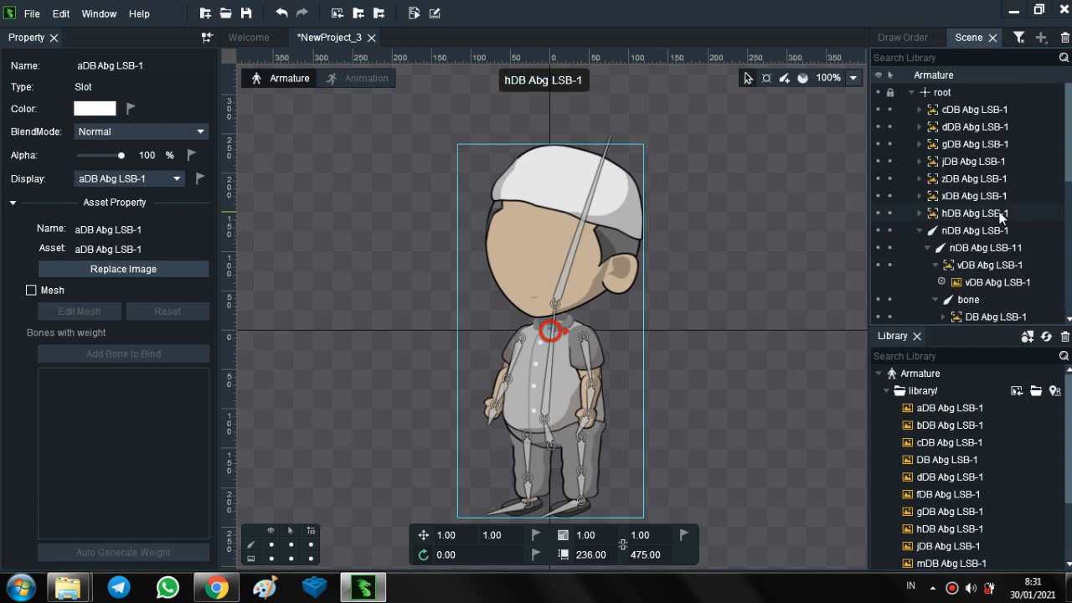
- Nest the right-hand sleeve slot cDB Abg LSB-1 under the upper-arm bone nDB Abg LSB-12
left_click(991, 114)
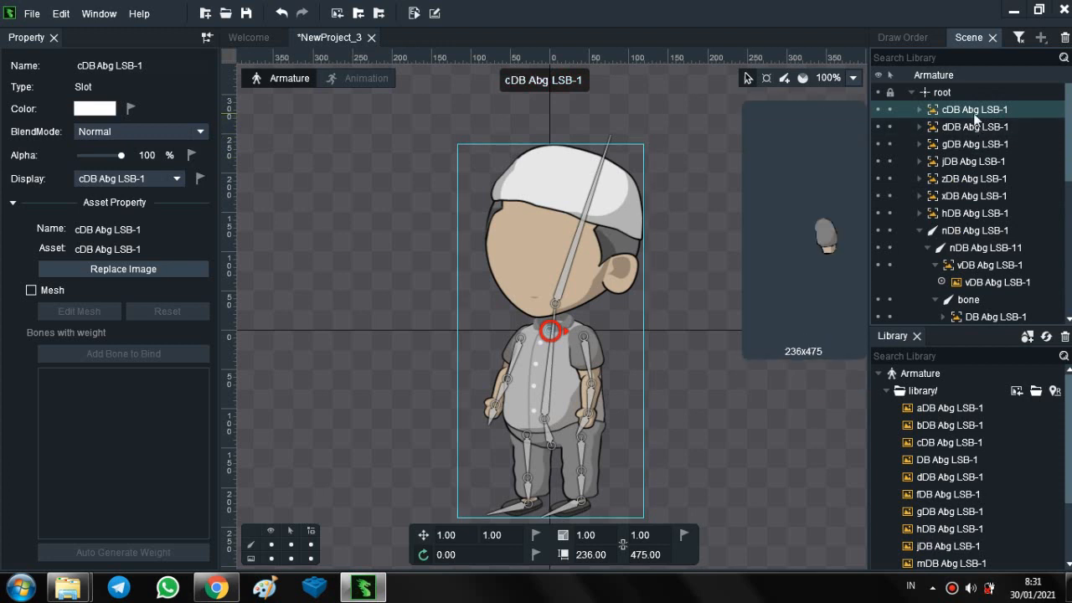
left_click(881, 120)
left_click_drag(974, 115, 993, 182)
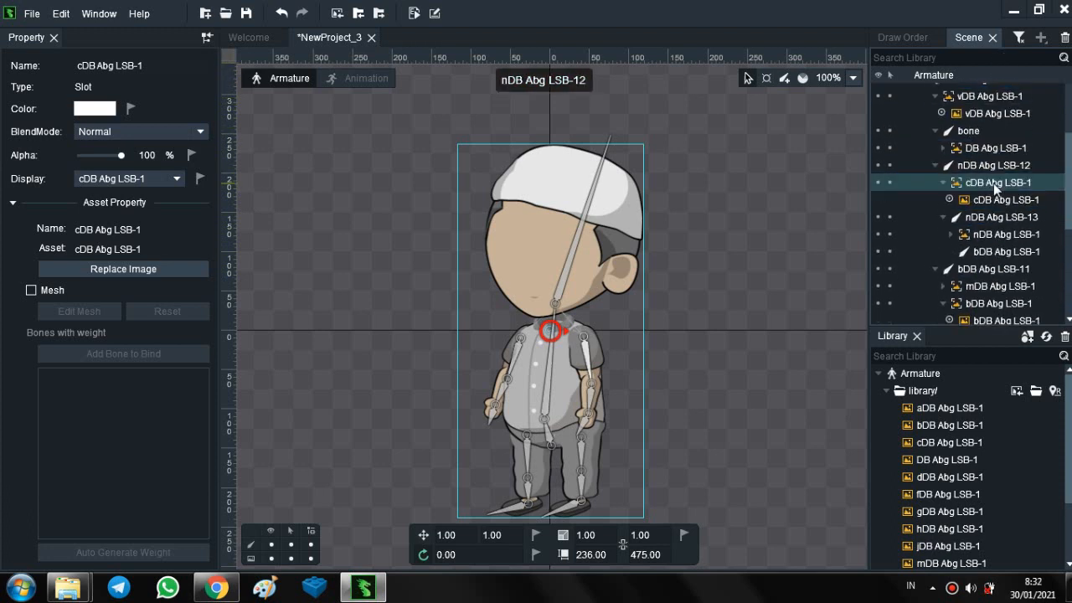
- Open the existing ABANGADE project and bring its rigged boy into close view
left_click(249, 39)
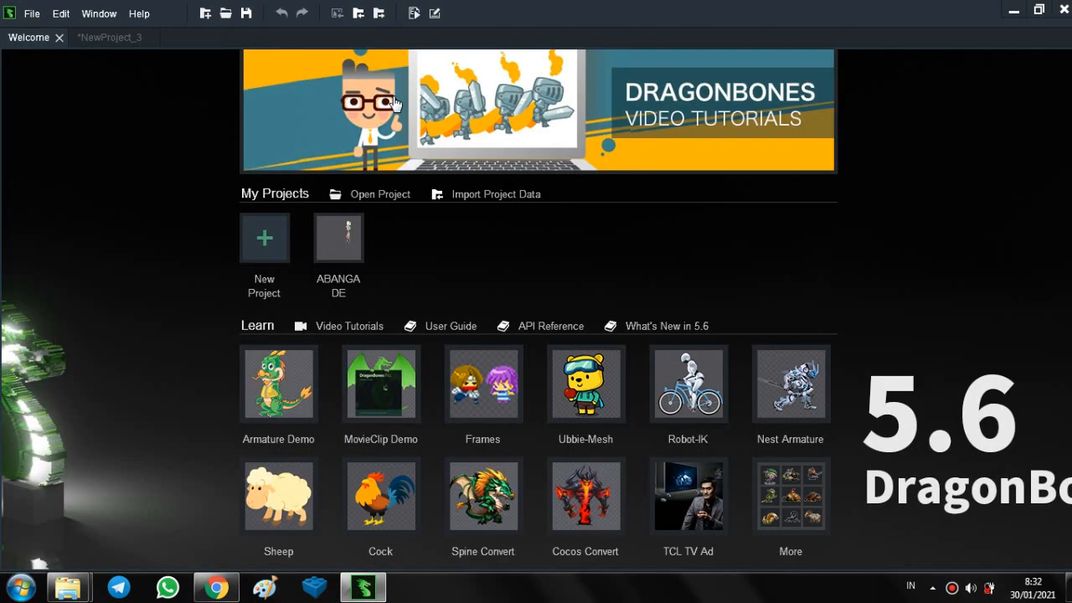
left_click(344, 257)
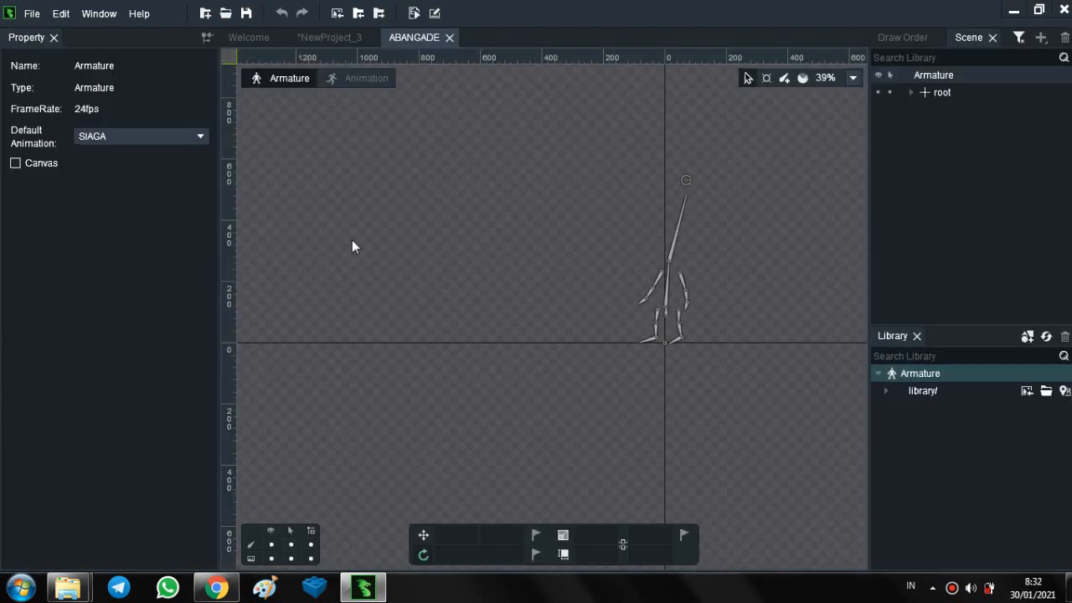
scroll(672, 280, "up", 5)
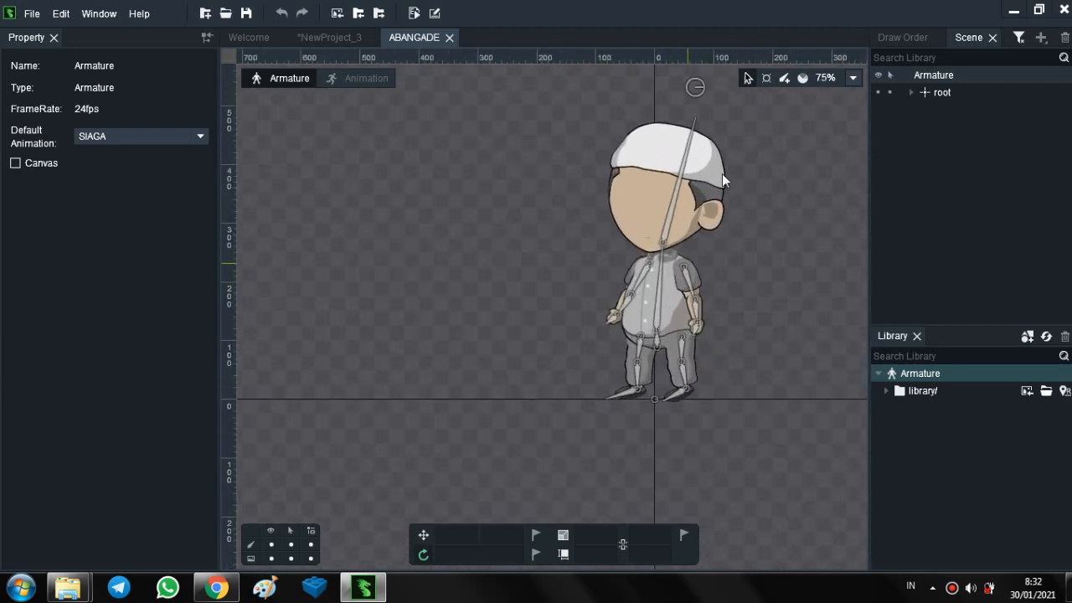
scroll(736, 196, "up", 1)
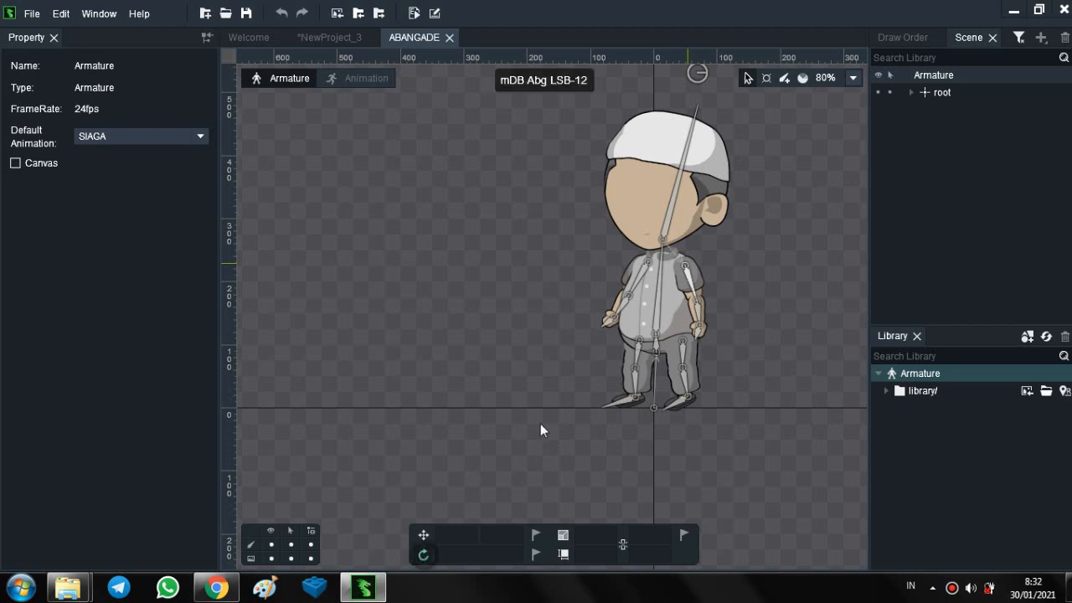
- Rotate the bones of both arms to raise them outward, with the right-hand hand bone mDB Abg LSB-14 at about 23.05°
left_click(706, 325)
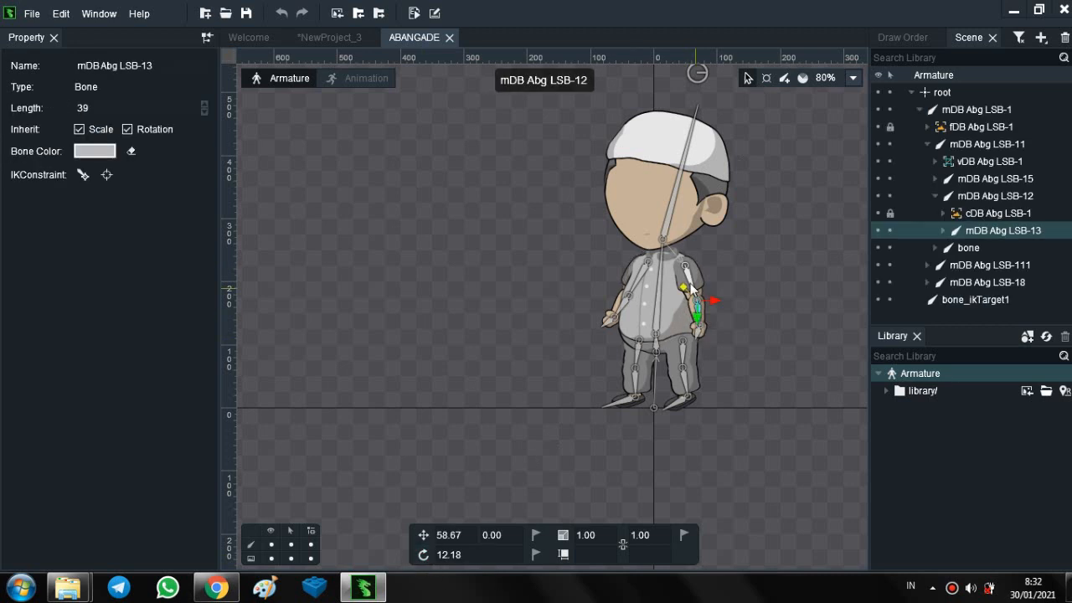
left_click(422, 555)
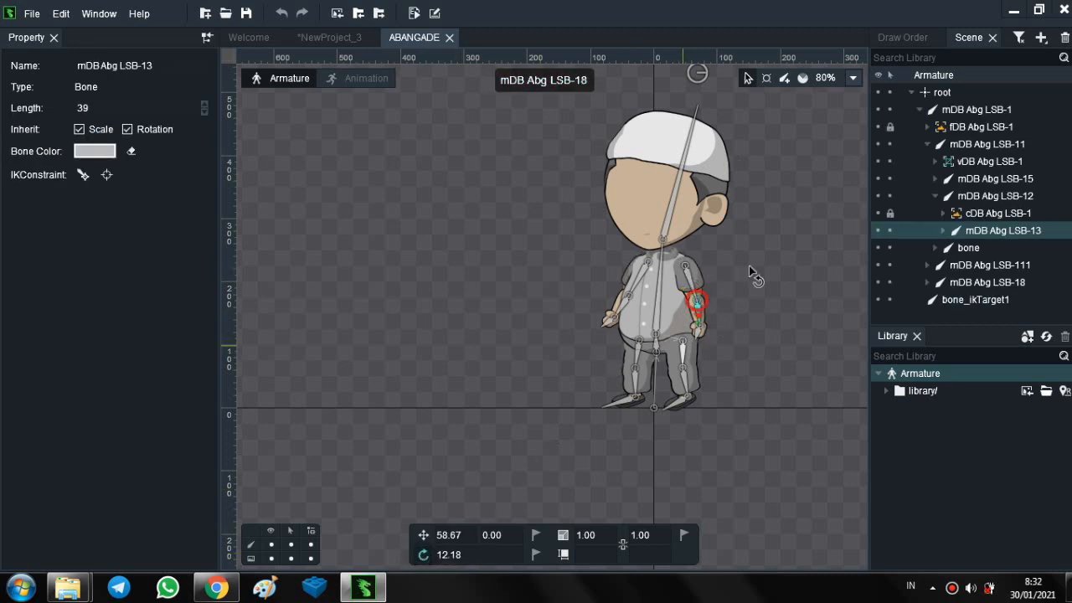
left_click(695, 276)
left_click_drag(695, 276, 742, 286)
left_click(734, 289)
left_click(747, 286)
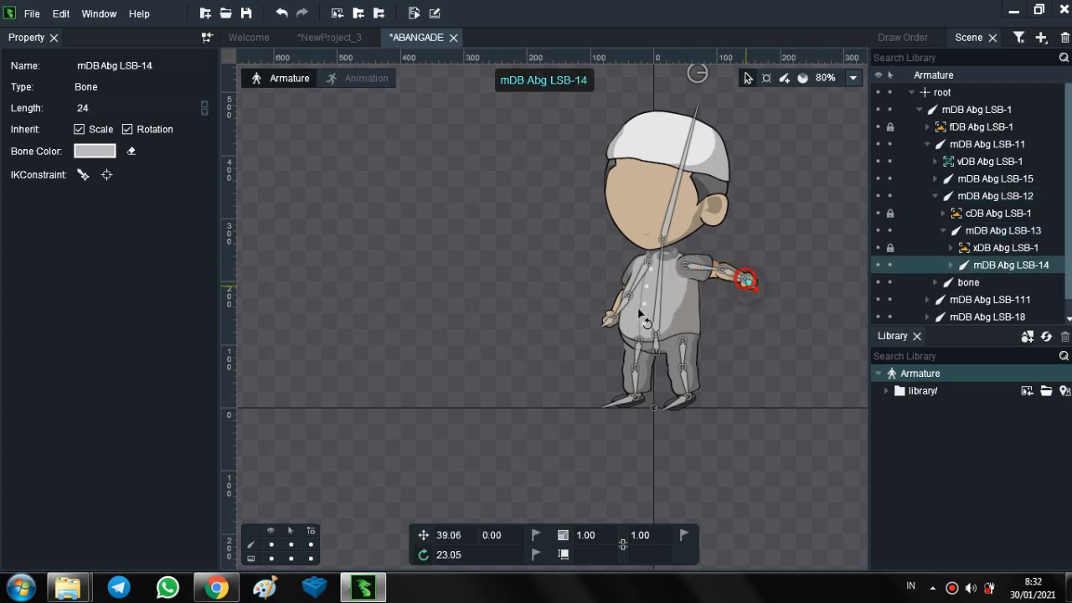
left_click(613, 282)
left_click_drag(614, 283, 656, 195)
- Lean the torso bone mDB Abg LSB-11 to about 17.77° and swing the left-hand leg outward with its foot at about 64.33°
left_click_drag(652, 270, 673, 277)
left_click_drag(668, 267, 668, 269)
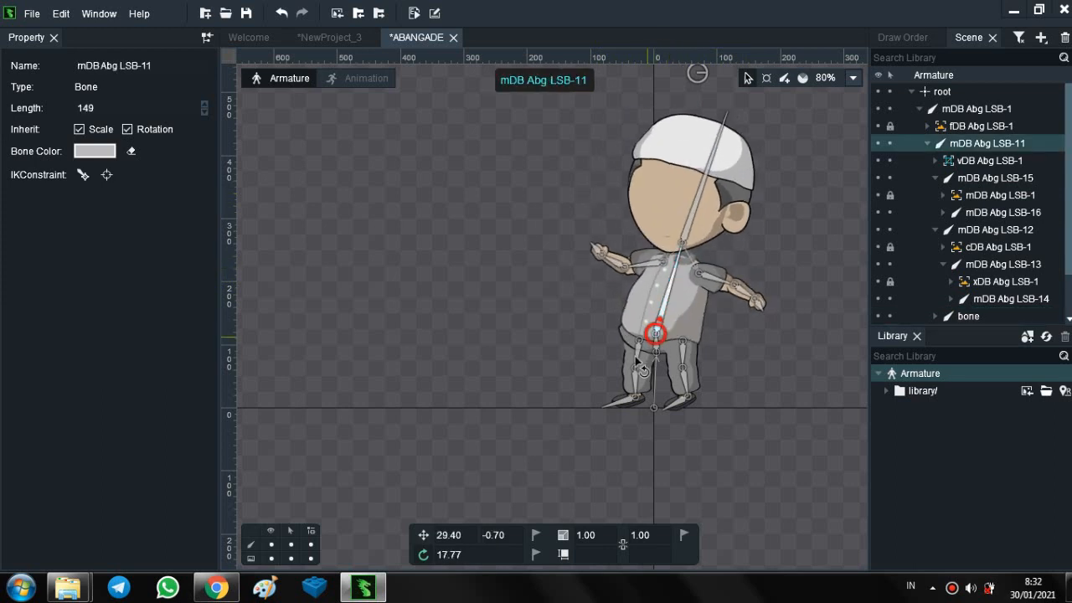
left_click_drag(631, 347, 599, 402)
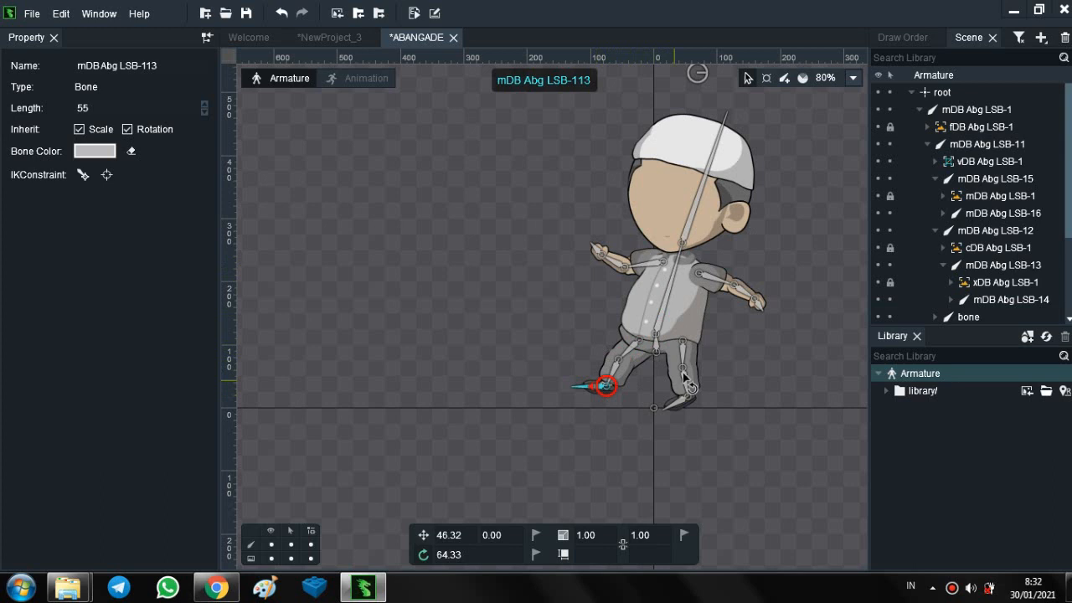
- Swing the right-hand leg outward and rotate its foot bone mDB Abg LSB-110 to about 71.92°
left_click_drag(699, 356, 721, 376)
left_click(714, 407)
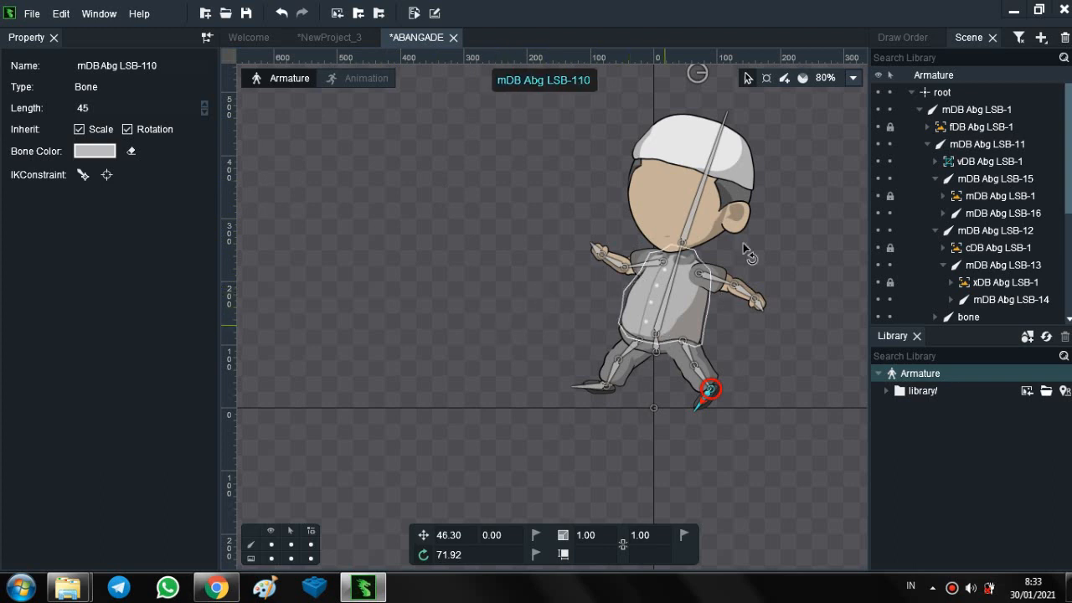
- Try moving vertices of the torso mesh vDB Abg LSB-1, adjusting a point on the shirt's left-hand edge
left_click(698, 315)
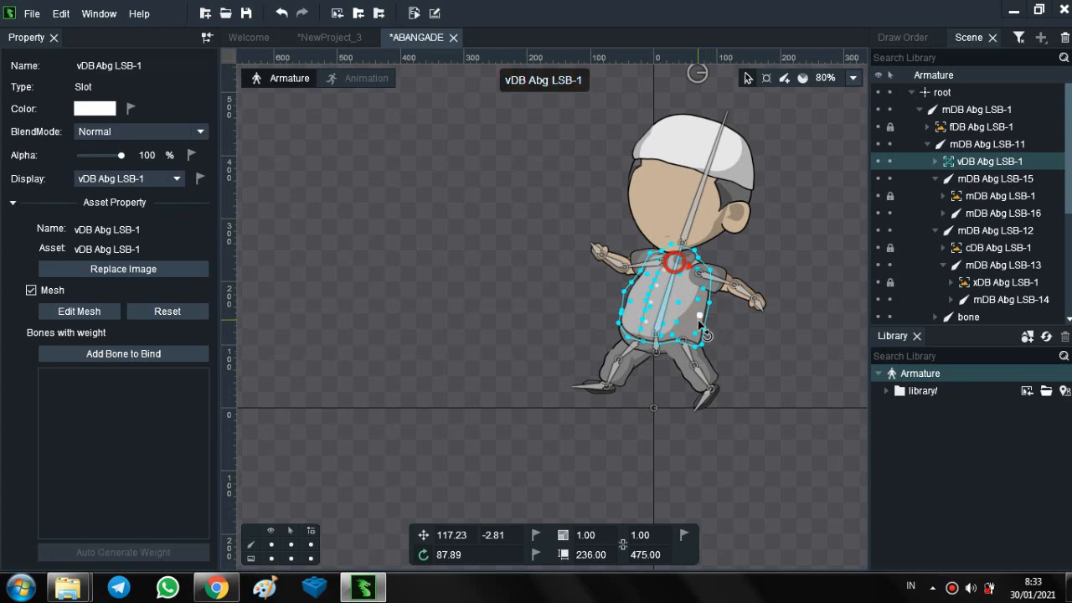
left_click_drag(700, 322, 706, 308)
scroll(654, 290, "up", 3)
scroll(653, 291, "up", 3)
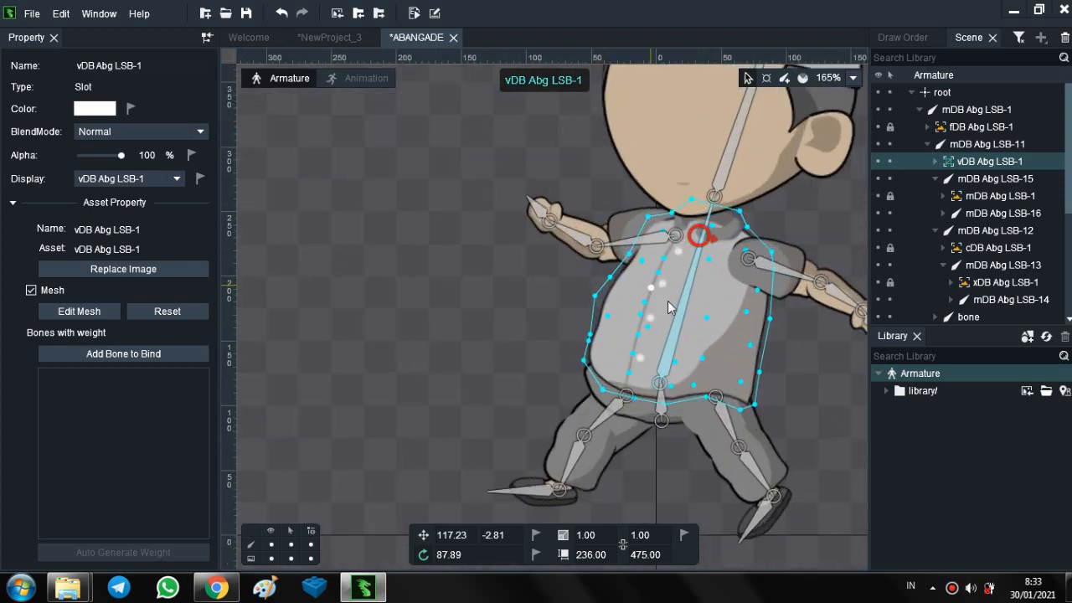
left_click(742, 313)
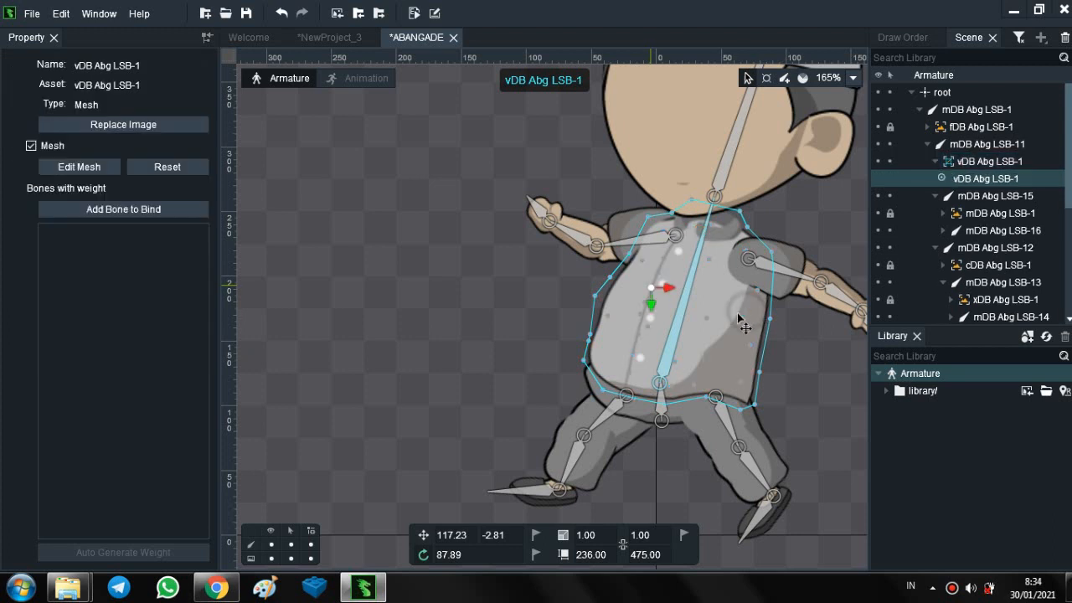
left_click_drag(736, 315, 606, 269)
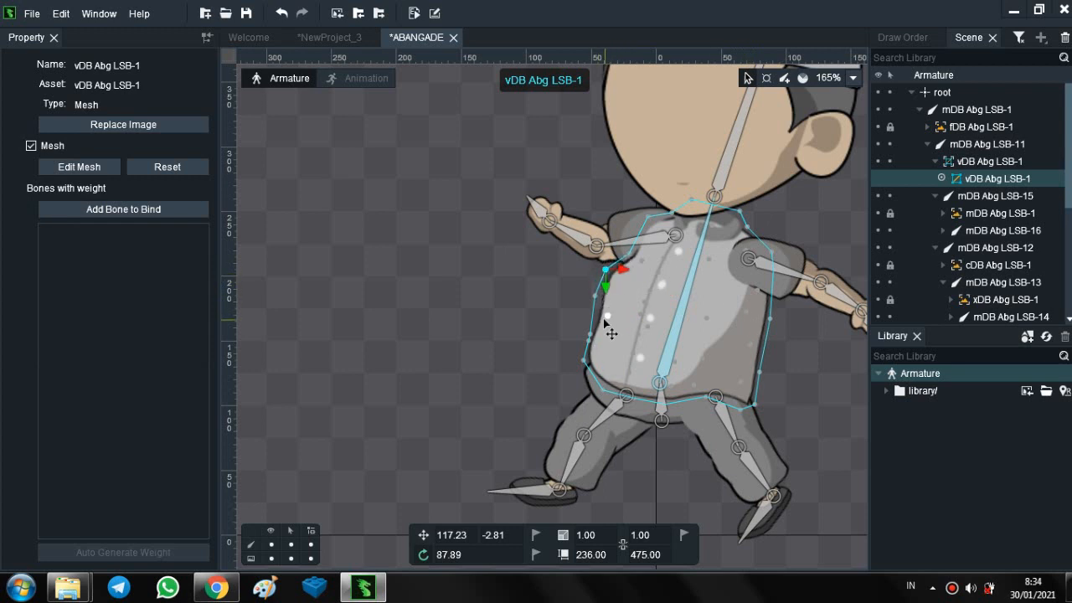
mouse_move(605, 315)
left_mouse_down()
mouse_move(591, 310)
mouse_move(609, 320)
left_mouse_up()
left_click_drag(607, 269, 618, 274)
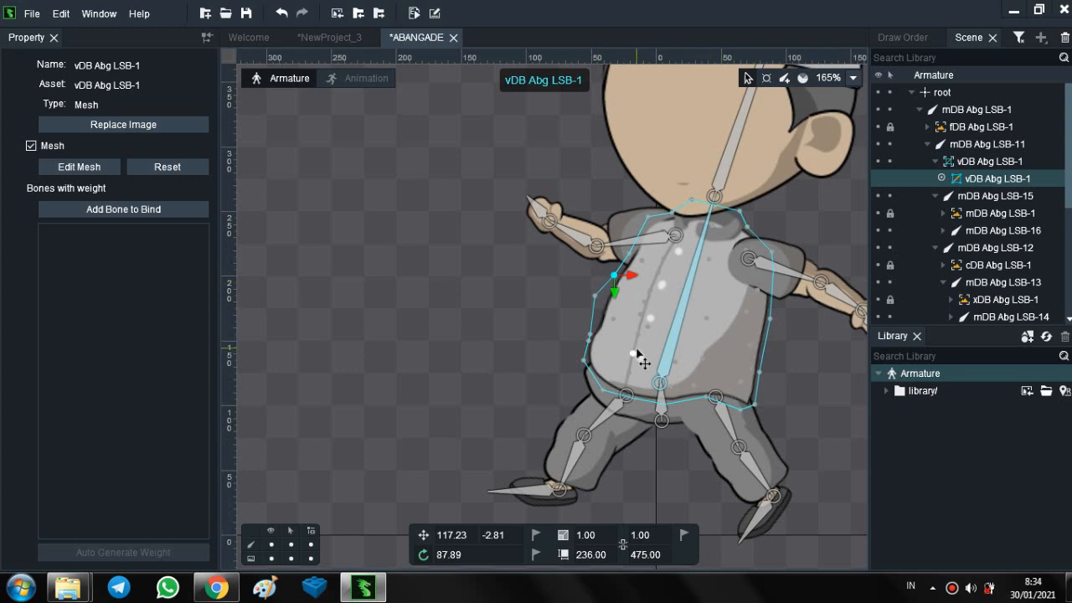
- Check the JALAN timeline in Animation mode and return to Armature mode
scroll(640, 362, "down", 3)
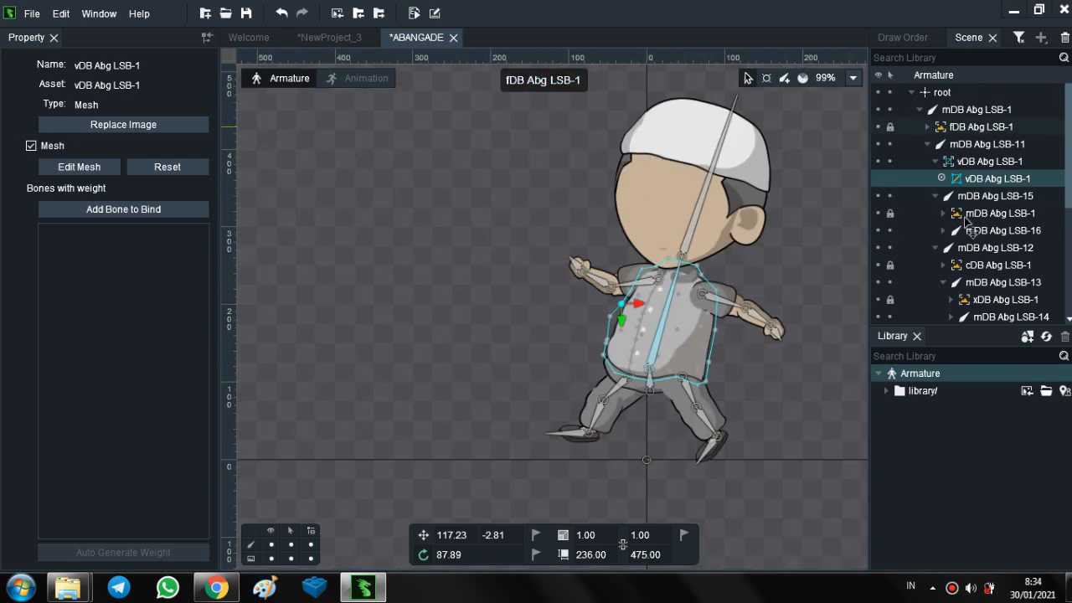
left_click(366, 79)
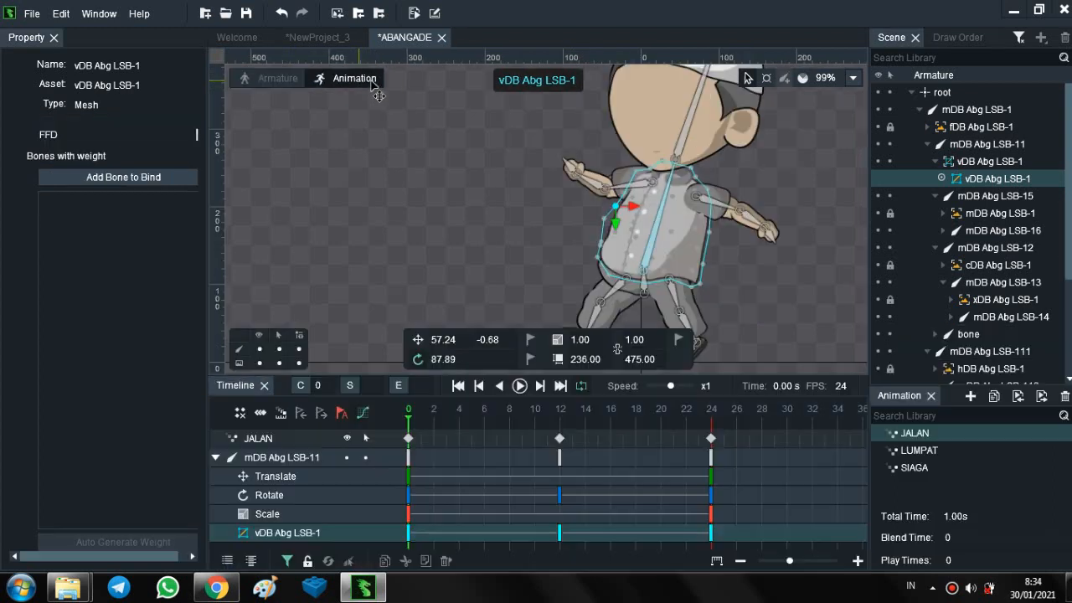
left_click(268, 78)
- Undo the torso mesh vertex edits and the right-hand leg rotations
left_click(281, 14)
left_click(281, 15)
left_click(282, 14)
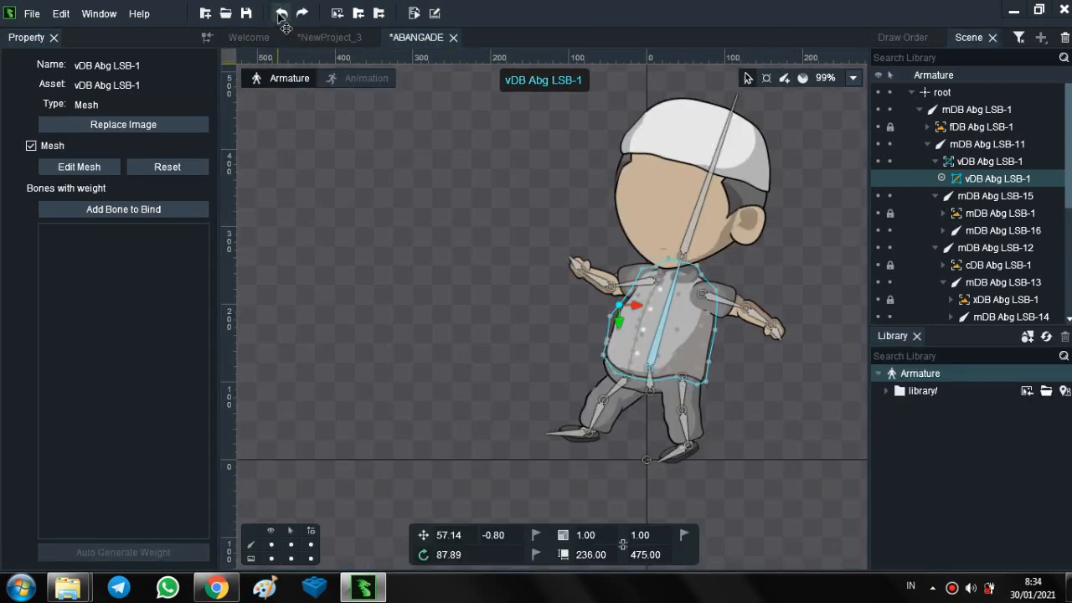